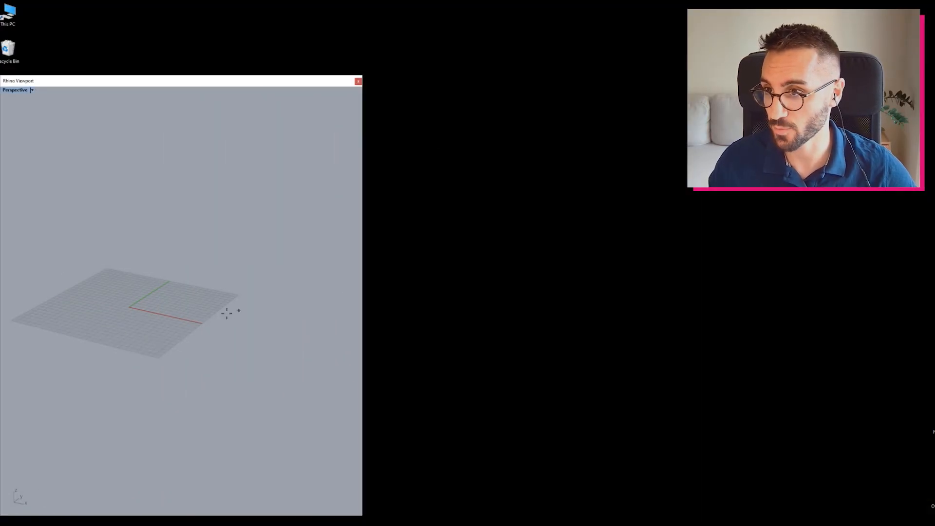
# - Add a Rectangle component based on the Point and drive its X and Y sizes with a Construct Domain component
pyautogui.doubleClick(638, 206)
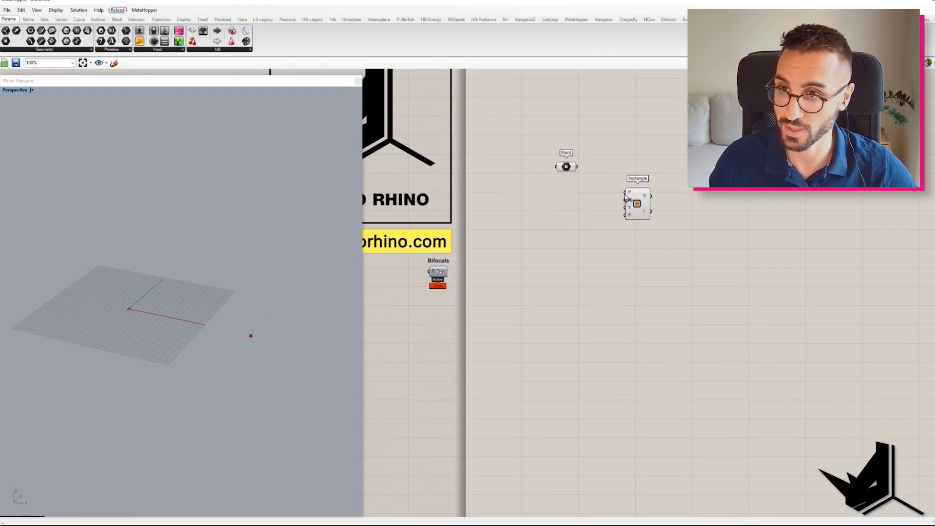
pyautogui.moveTo(594, 186); pyautogui.dragTo(653, 175)
pyautogui.doubleClick(610, 198)
pyautogui.write('dom')
pyautogui.click(605, 189)
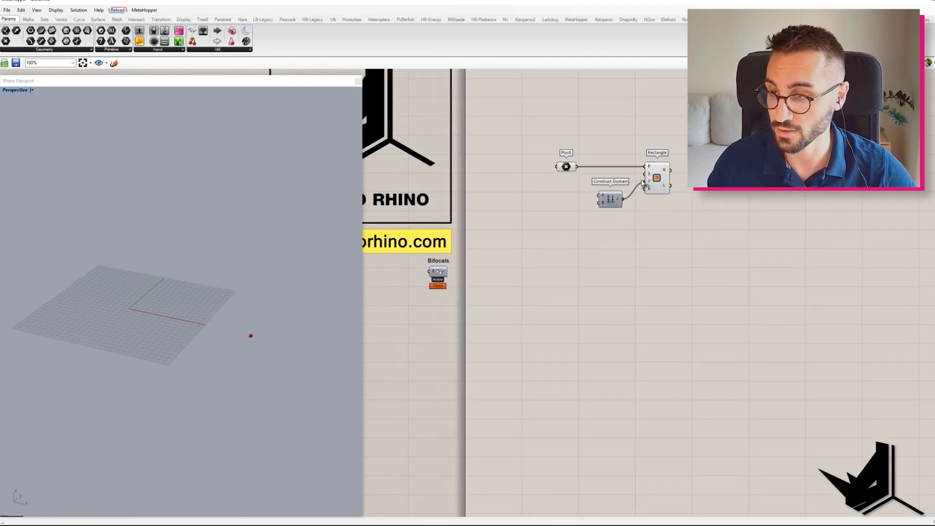
# - Place a number slider ranging from 0 to 10.00 beside the Construct Domain component
pyautogui.moveTo(605, 198); pyautogui.dragTo(639, 217)
pyautogui.doubleClick(593, 213)
pyautogui.write('0<10')
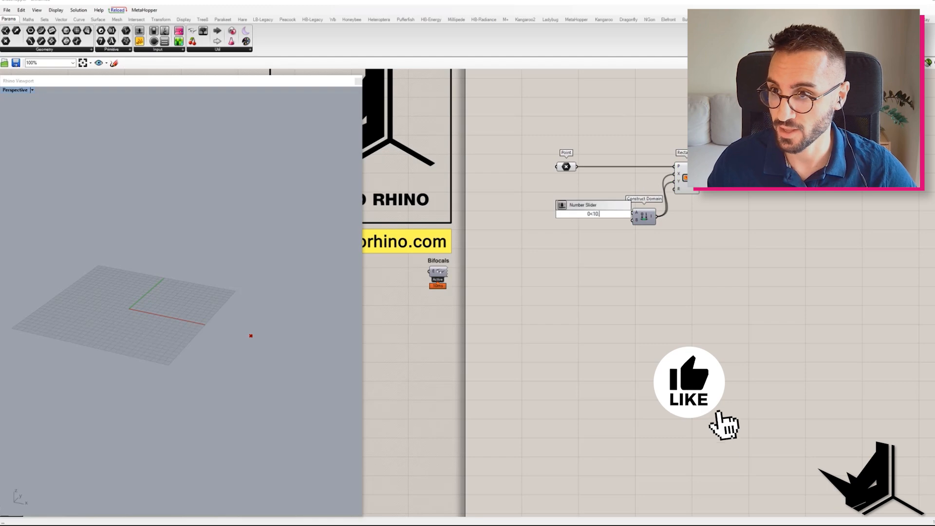
pyautogui.write('00')
pyautogui.press('Return')
pyautogui.moveTo(570, 213); pyautogui.dragTo(595, 209)
# - Connect the slider through a Negative component to the domain's start and directly to the domain's end
pyautogui.doubleClick(580, 247)
pyautogui.write('neg')
pyautogui.press('Return')
pyautogui.moveTo(509, 242); pyautogui.dragTo(633, 221)
pyautogui.moveTo(644, 217)
pyautogui.mouseDown()
pyautogui.moveTo(623, 223)
pyautogui.moveTo(634, 222)
pyautogui.mouseUp()
# - Zoom the viewport to the rectangle and set its domain slider to 5.00
pyautogui.click(686, 181)
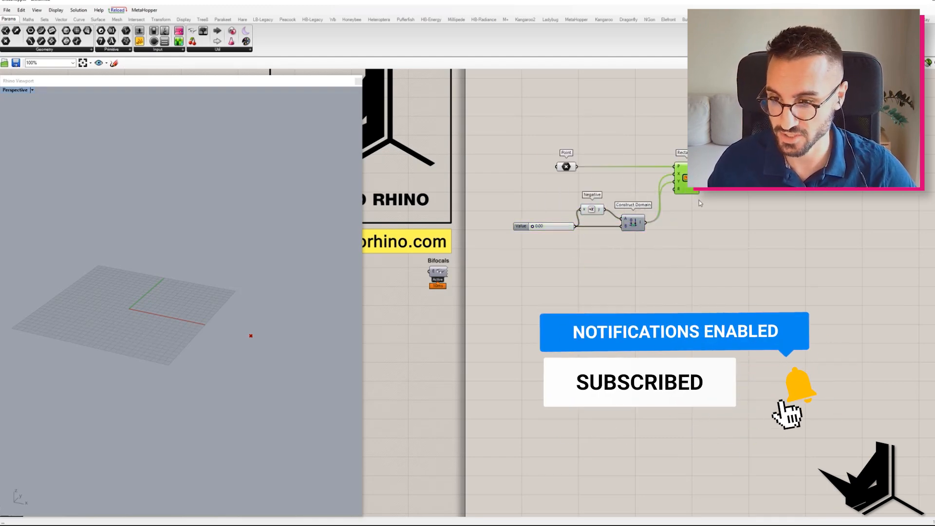
pyautogui.middleClick(682, 226)
pyautogui.click(650, 246)
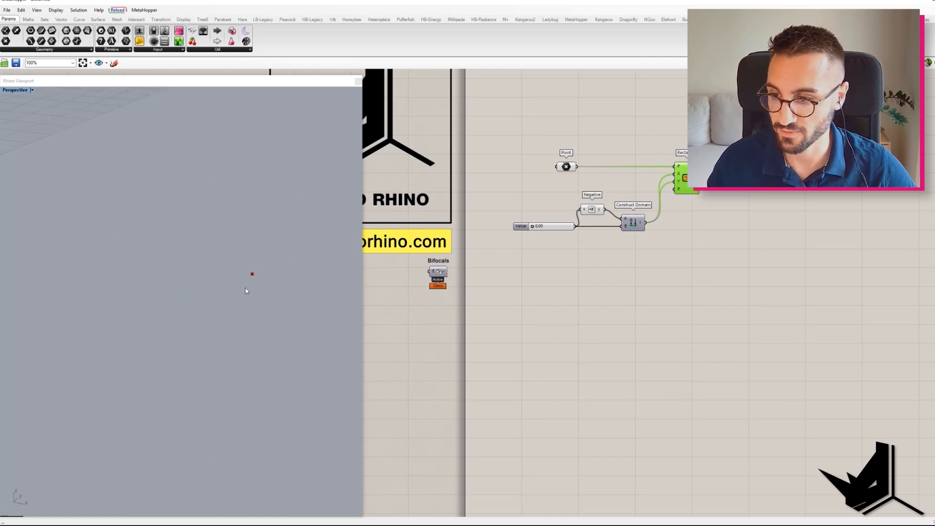
pyautogui.scroll(-2, 244, 288)
pyautogui.moveTo(532, 226); pyautogui.dragTo(553, 227)
pyautogui.press('Return')
# - Drive the Unit Z factor with a slider set to 4.0 and the Linear Array count with a slider set to 20
pyautogui.doubleClick(727, 211)
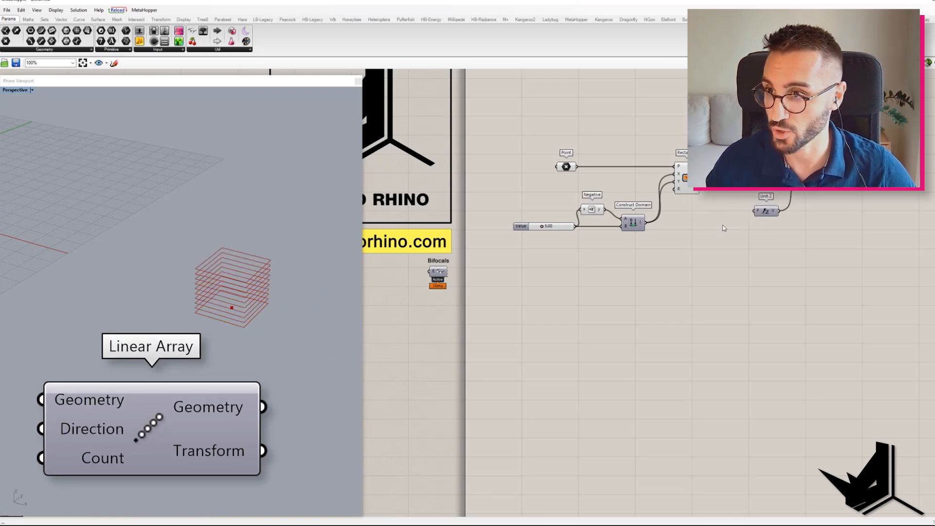
pyautogui.write('0.00<10')
pyautogui.press('Return')
pyautogui.doubleClick(733, 225)
pyautogui.write('4')
pyautogui.press('Return')
pyautogui.moveTo(755, 225); pyautogui.dragTo(755, 211)
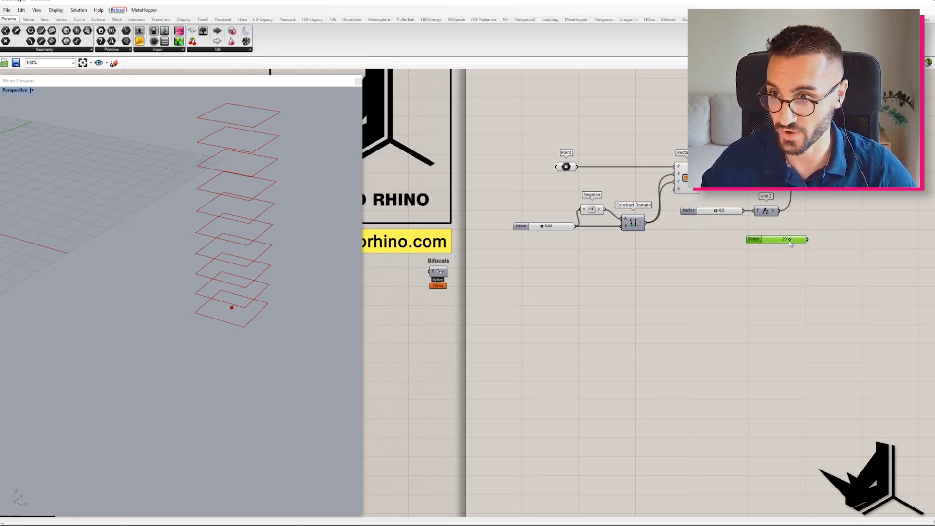
pyautogui.scroll(-5, 230, 320)
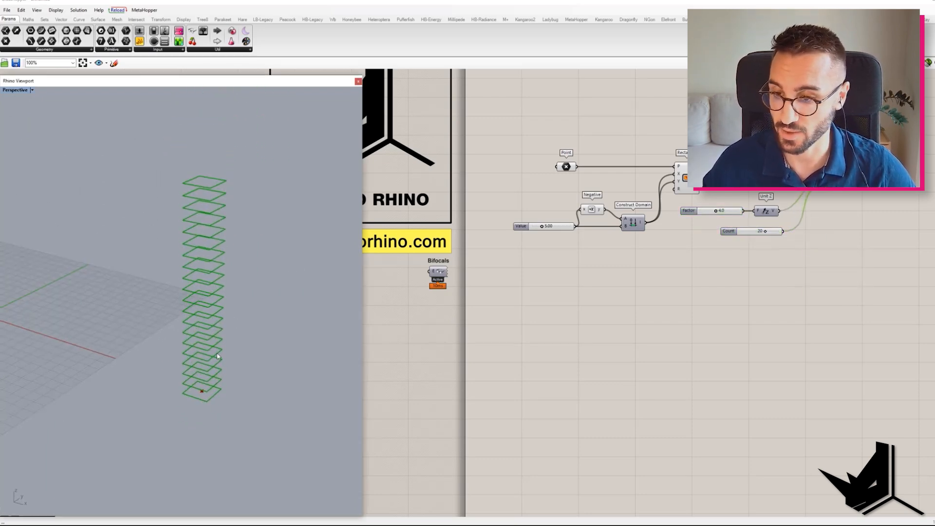
pyautogui.click(806, 251)
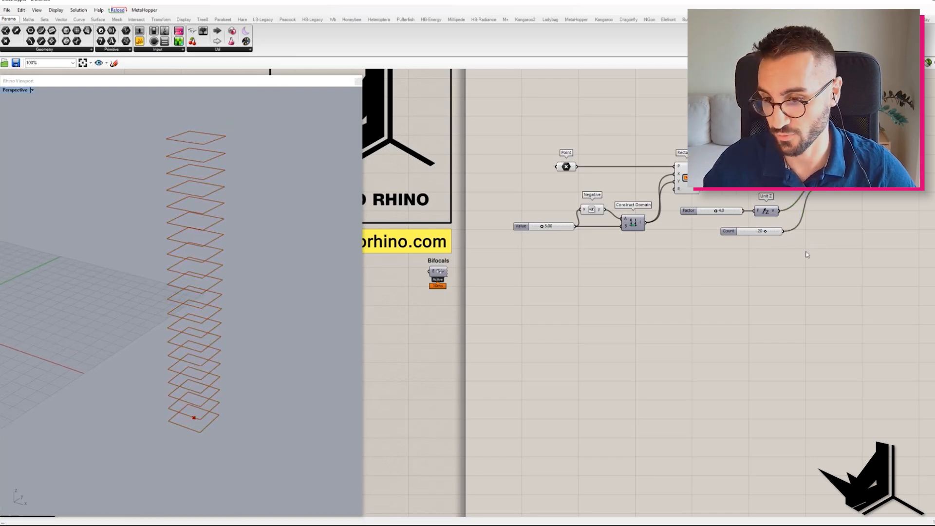
# - Add a Sift Pattern component and feed it the geometry from the Linear Array
pyautogui.moveTo(902, 224); pyautogui.dragTo(834, 233, button='right')
pyautogui.doubleClick(834, 233)
pyautogui.press('Return')
pyautogui.moveTo(784, 181); pyautogui.dragTo(873, 183)
# - Supply the sift pattern from a panel holding 0 and 1 as two separate list items
pyautogui.doubleClick(833, 211)
pyautogui.write('//')
pyautogui.doubleClick(833, 214)
pyautogui.press('Return')
pyautogui.write('1')
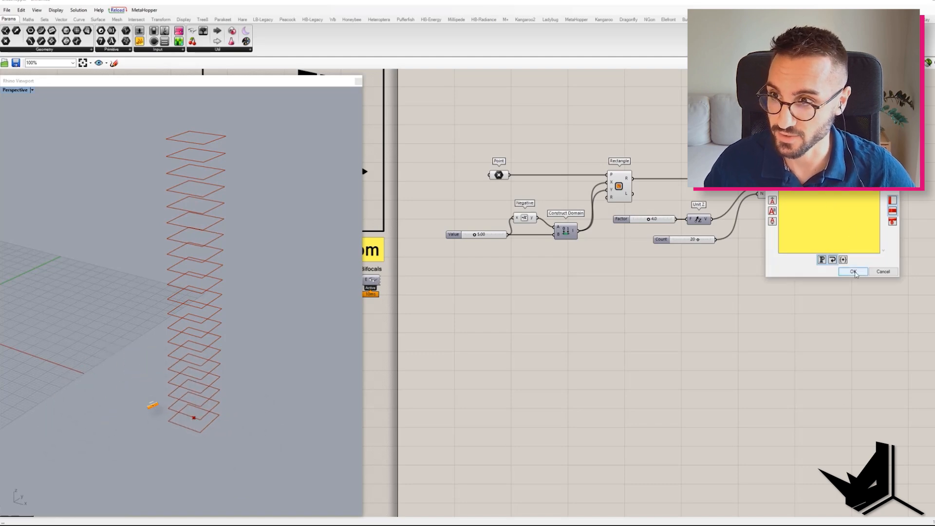
pyautogui.click(852, 271)
pyautogui.scroll(3, 843, 209)
pyautogui.rightClick(825, 217)
pyautogui.click(845, 238)
pyautogui.scroll(-3, 609, 285)
pyautogui.click(779, 214)
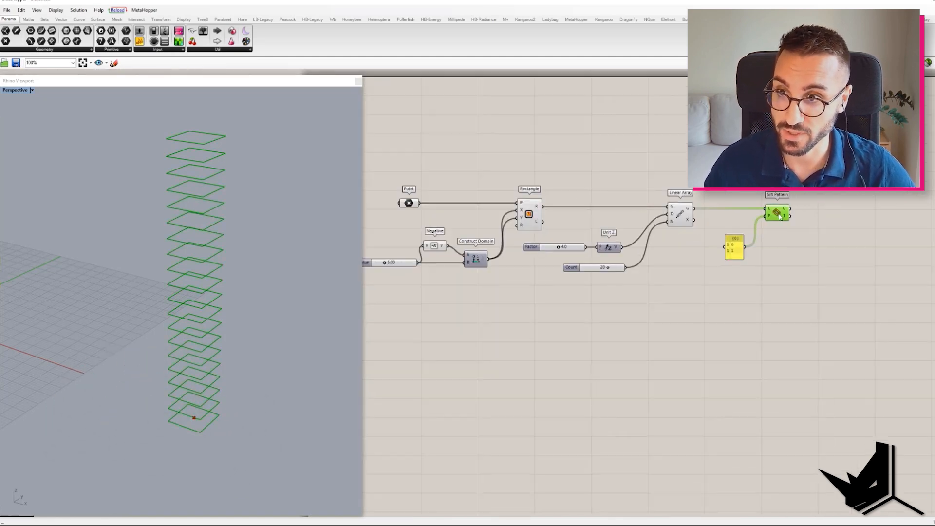
# - Attach a separate Data container to each of the two Sift Pattern outputs
pyautogui.moveTo(819, 215); pyautogui.dragTo(716, 233, button='right')
pyautogui.doubleClick(715, 232)
pyautogui.write('data')
pyautogui.moveTo(762, 231); pyautogui.dragTo(762, 229)
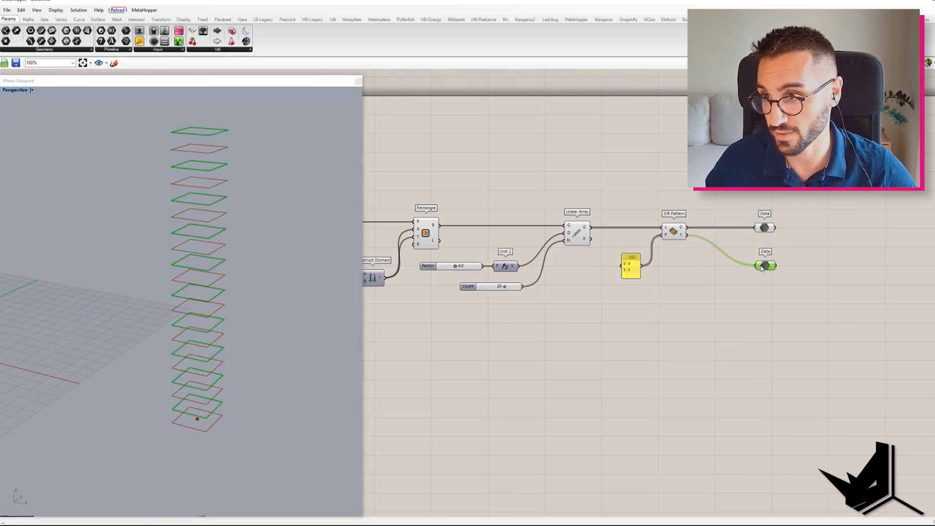
pyautogui.click(810, 276)
# - Add a Rotate component and feed it the geometry from the second Data container
pyautogui.moveTo(812, 277); pyautogui.dragTo(678, 280, button='right')
pyautogui.scroll(3, 677, 279)
pyautogui.doubleClick(679, 281)
pyautogui.write('rotate')
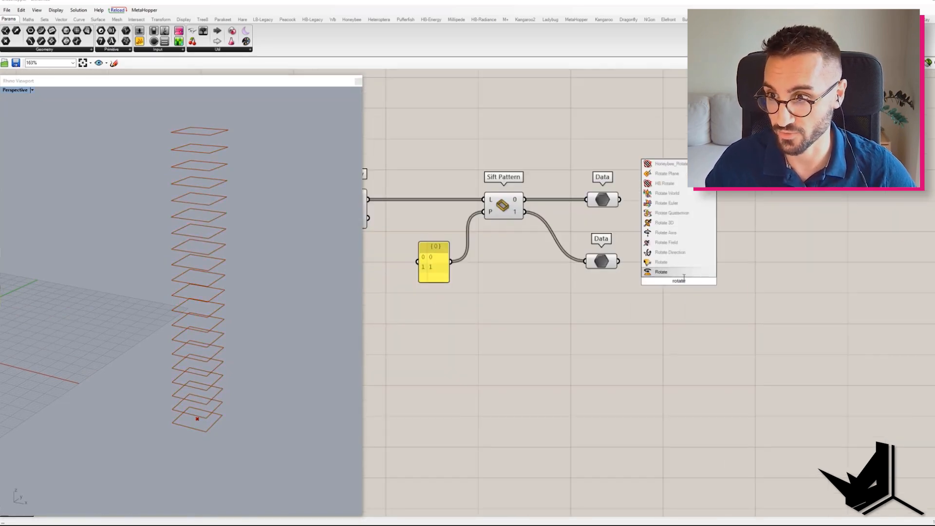
pyautogui.press('Return')
pyautogui.moveTo(679, 284); pyautogui.dragTo(745, 288)
# - Create XY planes at the area centroids of the second set of rectangles and space the components out around Rotate
pyautogui.doubleClick(654, 298)
pyautogui.write('area')
pyautogui.press('Return')
pyautogui.doubleClick(706, 348)
pyautogui.write('xy')
pyautogui.moveTo(654, 298); pyautogui.dragTo(733, 334)
pyautogui.press('Return')
pyautogui.moveTo(692, 334); pyautogui.dragTo(714, 335)
pyautogui.moveTo(737, 290); pyautogui.dragTo(813, 283)
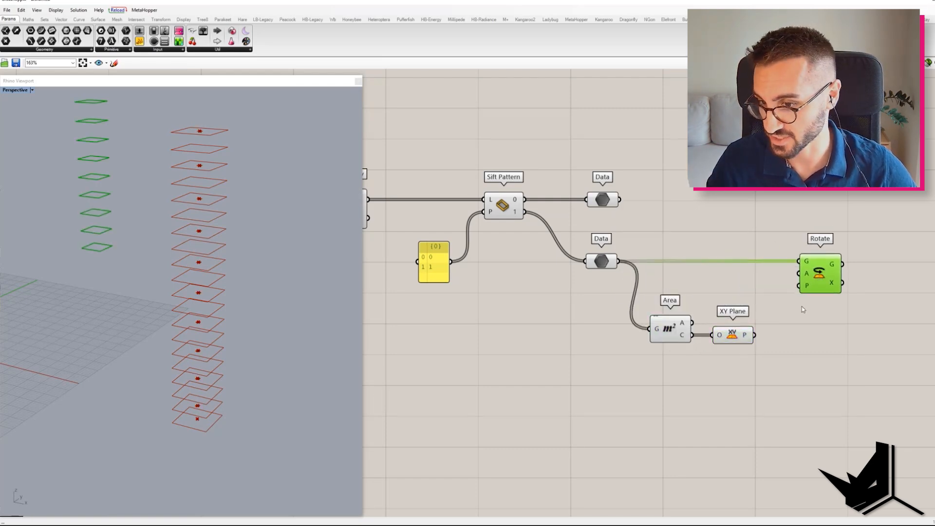
pyautogui.moveTo(769, 358); pyautogui.dragTo(677, 312)
pyautogui.moveTo(733, 335); pyautogui.dragTo(752, 365)
# - Give Rotate an angle of 45 degrees converted through Radians and use the XY planes as rotation planes
pyautogui.doubleClick(688, 301)
pyautogui.write('rad')
pyautogui.press('Return')
pyautogui.moveTo(692, 309); pyautogui.dragTo(726, 304)
pyautogui.write('//45')
pyautogui.press('Return')
pyautogui.moveTo(682, 316); pyautogui.dragTo(687, 304)
pyautogui.moveTo(773, 366); pyautogui.dragTo(849, 273)
pyautogui.moveTo(213, 272); pyautogui.dragTo(212, 291, button='right')
# - Turn off the preview of the Sift Pattern, the second Data container and the Linear Array
pyautogui.click(604, 265)
pyautogui.keyDown('shift'); pyautogui.click(507, 202); pyautogui.keyUp('shift')
pyautogui.middleClick(510, 141)
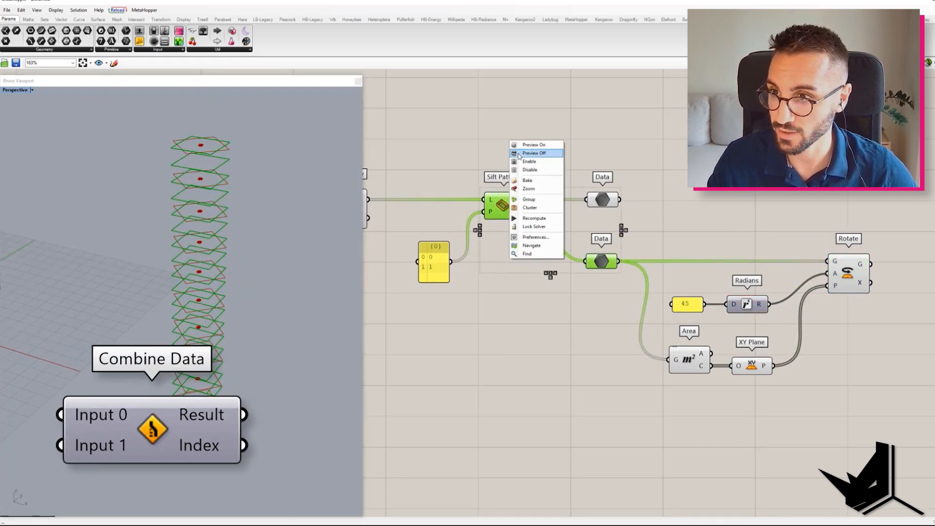
pyautogui.click(519, 154)
pyautogui.moveTo(413, 225); pyautogui.dragTo(579, 240, button='right')
pyautogui.click(511, 222)
pyautogui.hotkey('ctrl', 'q')
pyautogui.moveTo(273, 276); pyautogui.dragTo(261, 276, button='right')
# - Merge the first Data container and the rotated rectangles with a Combine Data component
pyautogui.moveTo(779, 276); pyautogui.dragTo(482, 274, button='right')
pyautogui.click(783, 274)
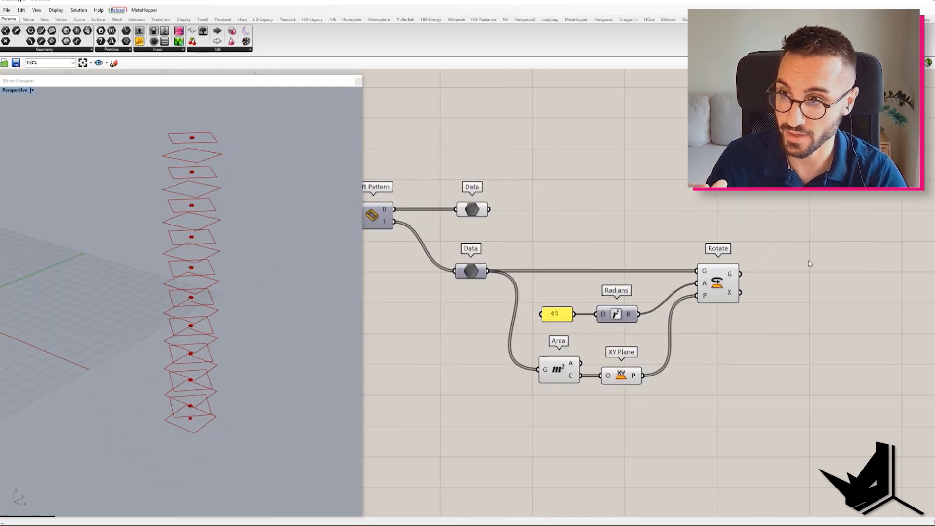
pyautogui.moveTo(624, 203); pyautogui.dragTo(720, 198, button='right')
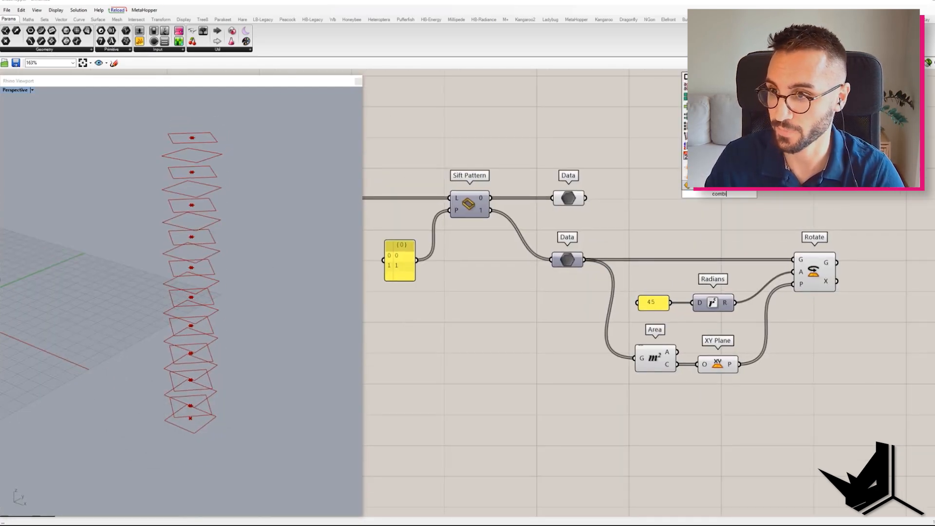
pyautogui.moveTo(766, 242); pyautogui.dragTo(837, 263)
pyautogui.scroll(-2, 837, 262)
pyautogui.moveTo(750, 213); pyautogui.dragTo(509, 220, button='right')
pyautogui.moveTo(654, 229); pyautogui.dragTo(647, 229)
# - Turn off the preview of the components from Sift Pattern through Rotate
pyautogui.scroll(-3, 741, 260)
pyautogui.moveTo(651, 325); pyautogui.dragTo(516, 206)
pyautogui.hotkey('ctrl', 'q')
pyautogui.moveTo(205, 263)
pyautogui.mouseDown(button='right')
pyautogui.moveTo(202, 241)
pyautogui.moveTo(199, 252)
pyautogui.mouseUp(button='right')
pyautogui.scroll(1, 200, 252)
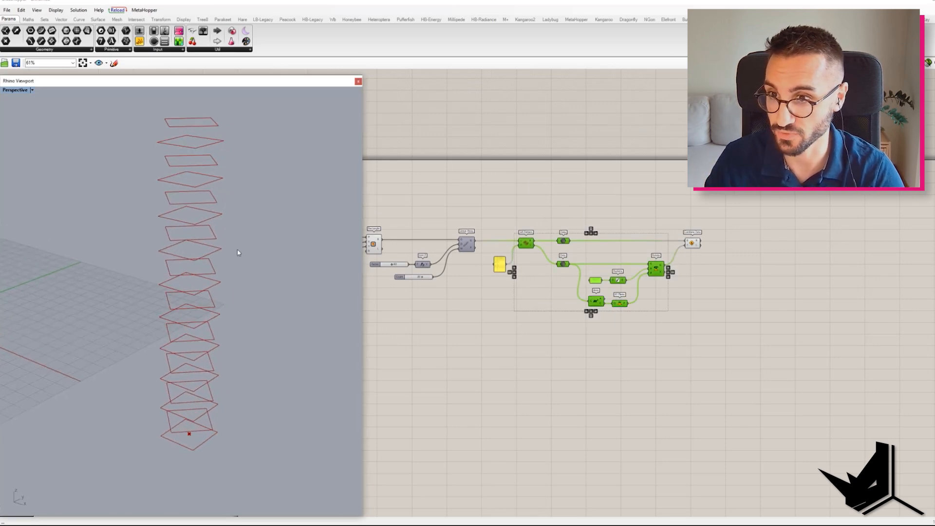
# - Add a Scale component and feed it the combined rectangles as geometry
pyautogui.scroll(3, 757, 240)
pyautogui.doubleClick(700, 258)
pyautogui.write('scale')
pyautogui.click(685, 248)
pyautogui.moveTo(647, 241); pyautogui.dragTo(685, 248)
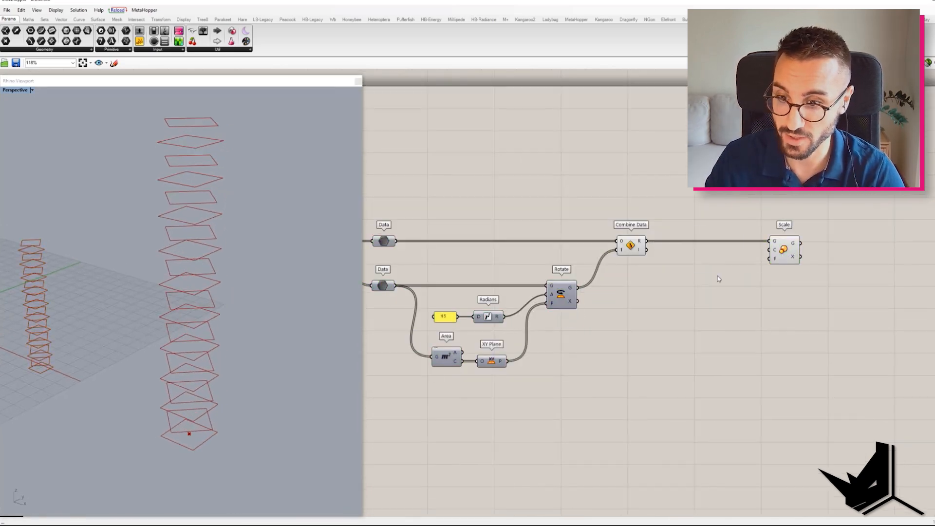
# - Add an Area component for the combined rectangles and use its centroids as the scaling centers
pyautogui.doubleClick(699, 284)
pyautogui.write('area')
pyautogui.click(687, 272)
pyautogui.moveTo(762, 269); pyautogui.dragTo(762, 268)
pyautogui.moveTo(701, 286); pyautogui.dragTo(697, 313)
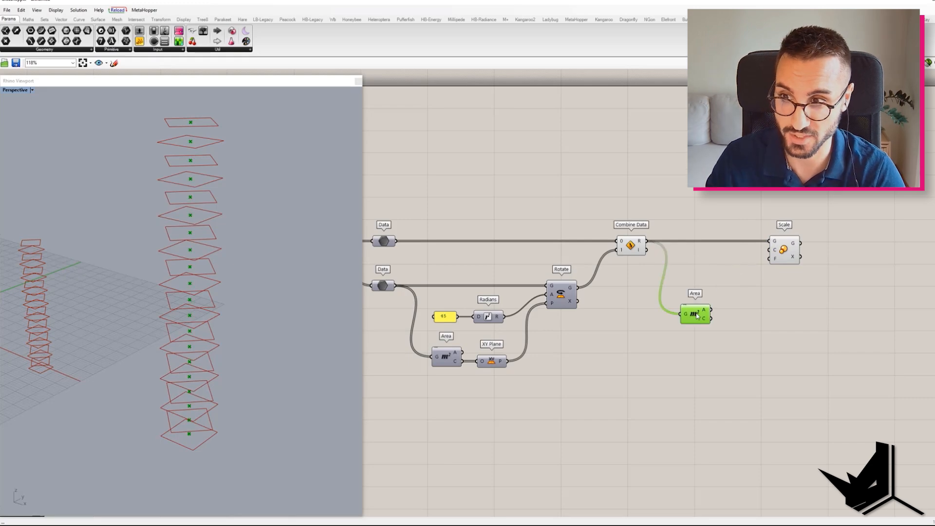
# - Add a panel containing 0 to 1 and connect it as the domain of a Range component
pyautogui.doubleClick(751, 326)
pyautogui.write('//0 to 1')
pyautogui.press('Return')
pyautogui.scroll(3, 747, 329)
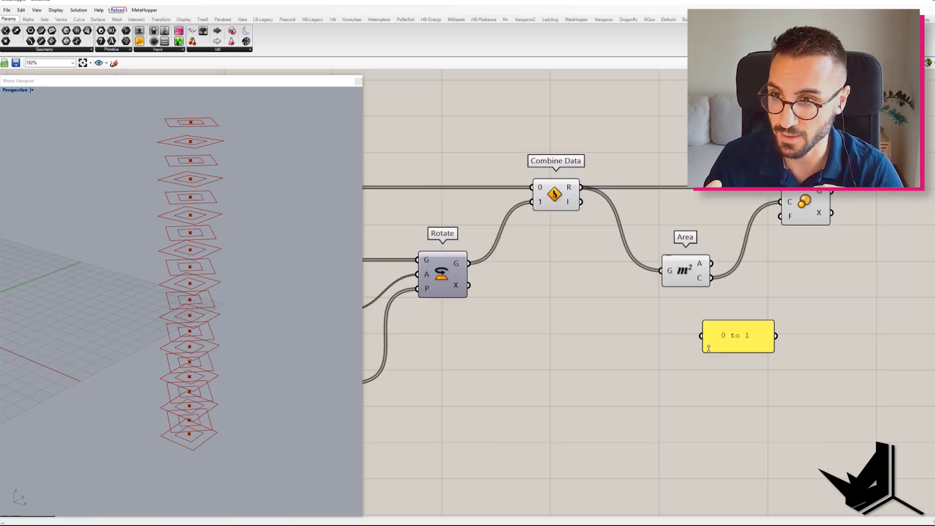
pyautogui.scroll(-3, 721, 349)
pyautogui.moveTo(726, 345); pyautogui.dragTo(667, 366)
pyautogui.doubleClick(739, 377)
pyautogui.write('ra')
pyautogui.click(709, 369)
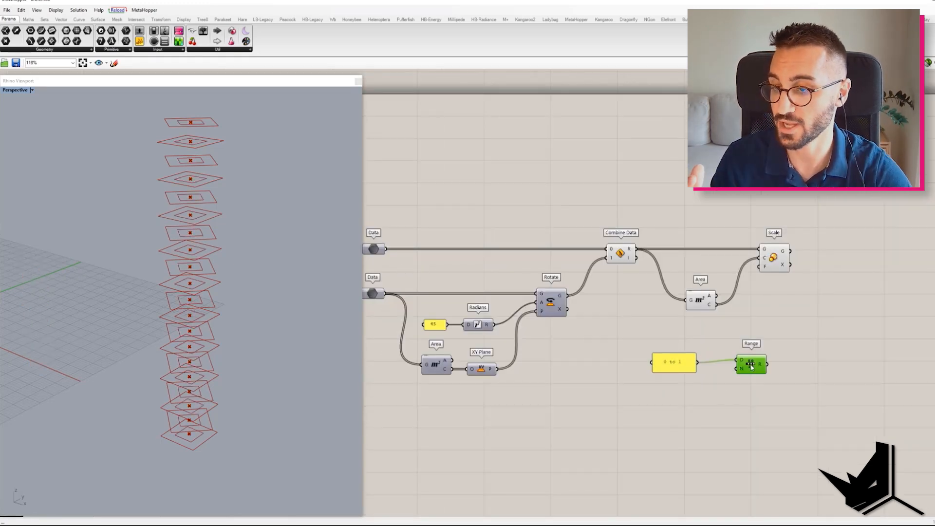
# - Add an Expression component with the formula x-1 and a single x input
pyautogui.doubleClick(721, 390)
pyautogui.write('ex')
pyautogui.press('Return')
pyautogui.doubleClick(697, 406)
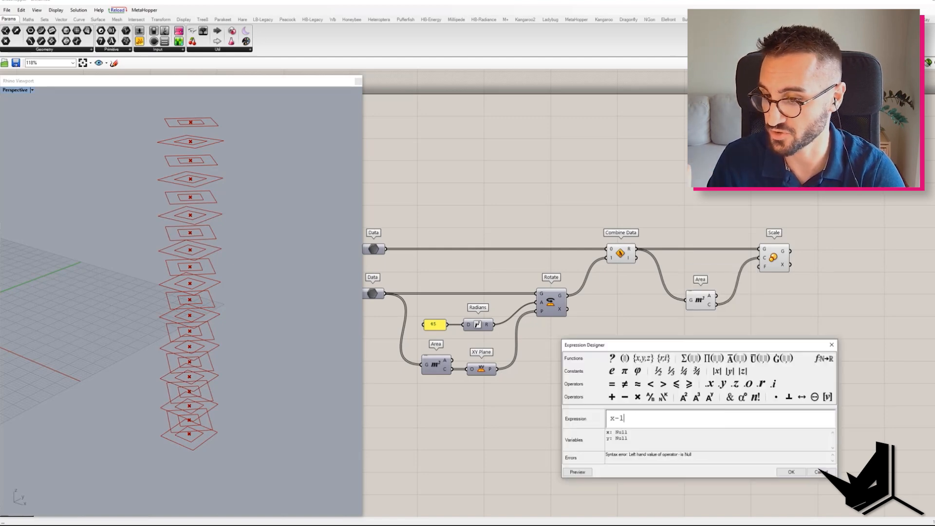
pyautogui.click(790, 472)
pyautogui.scroll(3, 692, 414)
# - Connect the array's count slider to the Expression and its result to the Range's number of steps
pyautogui.scroll(-5, 699, 369)
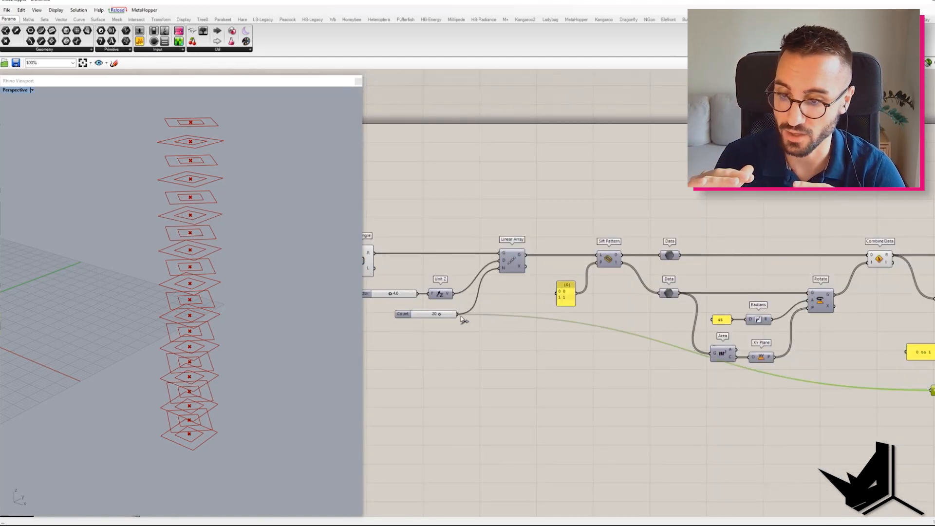
pyautogui.moveTo(698, 364); pyautogui.dragTo(678, 376)
pyautogui.moveTo(794, 331); pyautogui.dragTo(682, 295)
pyautogui.moveTo(706, 310); pyautogui.dragTo(681, 337)
pyautogui.scroll(4, 715, 344)
pyautogui.moveTo(750, 343); pyautogui.dragTo(691, 388)
# - Add a Graph Mapper component and feed it the values from Range
pyautogui.moveTo(841, 379); pyautogui.dragTo(686, 381, button='right')
pyautogui.doubleClick(687, 352)
pyautogui.write('grap')
pyautogui.click(682, 323)
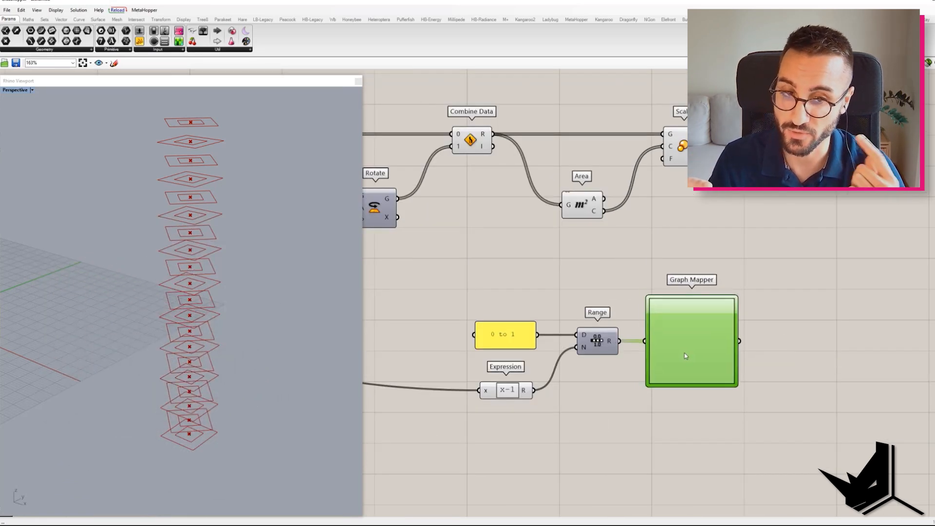
# - Set the Graph Mapper to the Bezier graph type and shape the curve into a hump
pyautogui.rightClick(685, 354)
pyautogui.moveTo(716, 447)
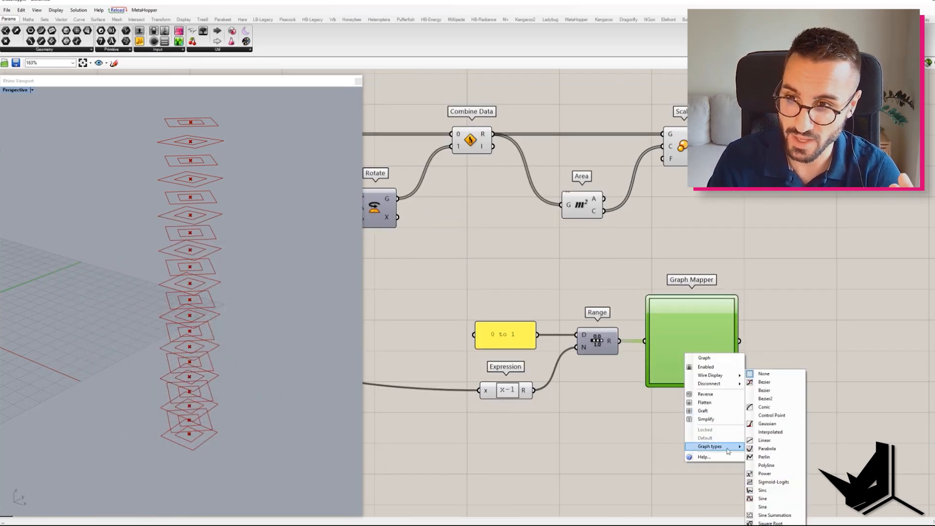
pyautogui.click(764, 381)
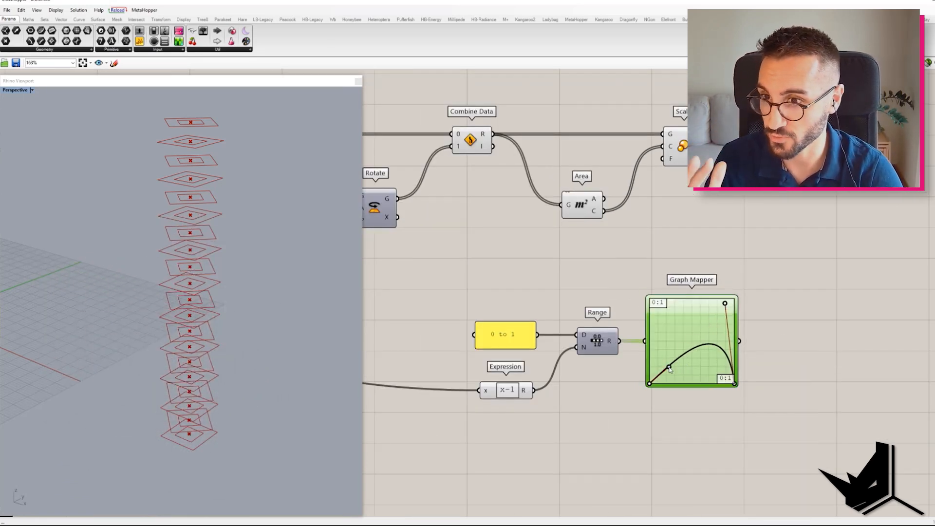
pyautogui.moveTo(674, 370); pyautogui.dragTo(668, 367)
# - Add a Remap Numbers component and feed it the Graph Mapper values
pyautogui.moveTo(790, 396); pyautogui.dragTo(670, 344, button='right')
pyautogui.doubleClick(670, 344)
pyautogui.write('rema')
pyautogui.click(657, 336)
pyautogui.moveTo(649, 332); pyautogui.dragTo(619, 288)
pyautogui.moveTo(670, 344); pyautogui.dragTo(785, 300)
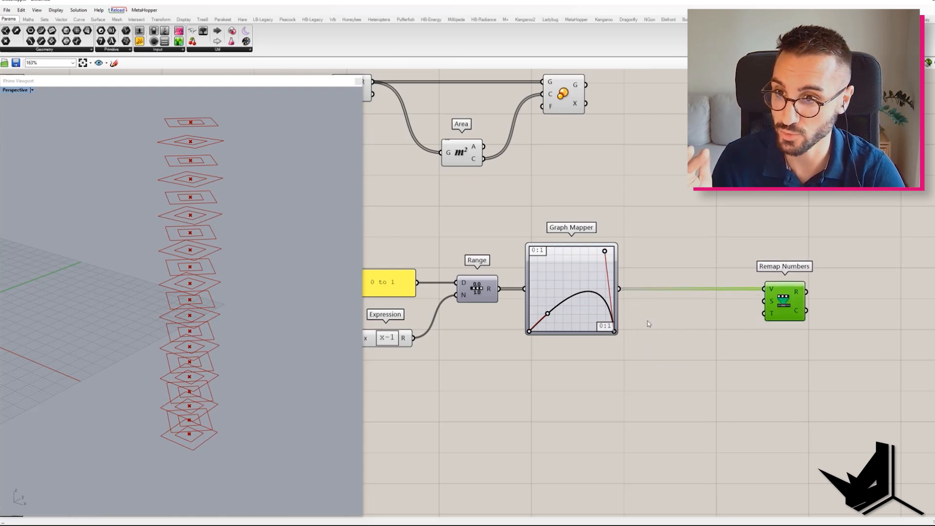
# - Use a Bounds component on the Graph Mapper values as the source domain of Remap Numbers
pyautogui.doubleClick(712, 352)
pyautogui.write('bou')
pyautogui.press('Return')
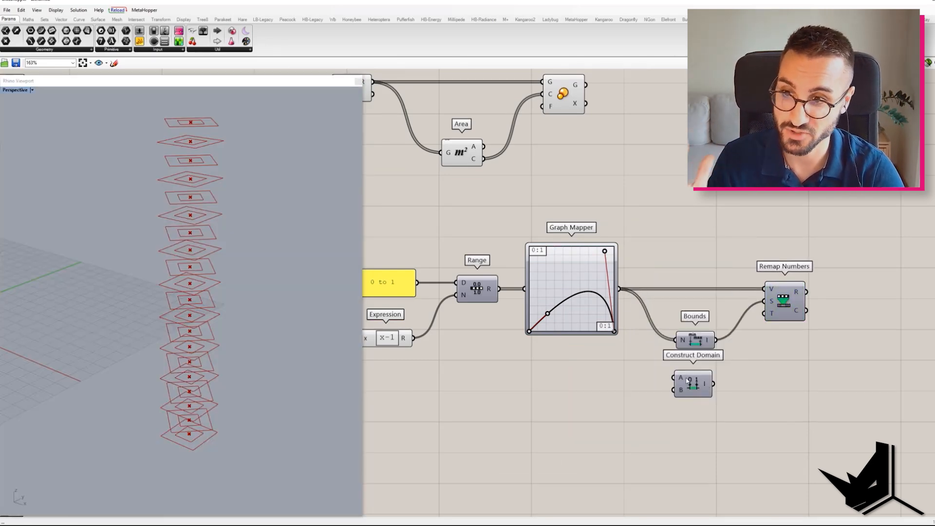
# - Define the Remap Numbers target domain with a Construct Domain driven by sliders set to 1.20 and 0.75
pyautogui.doubleClick(571, 420)
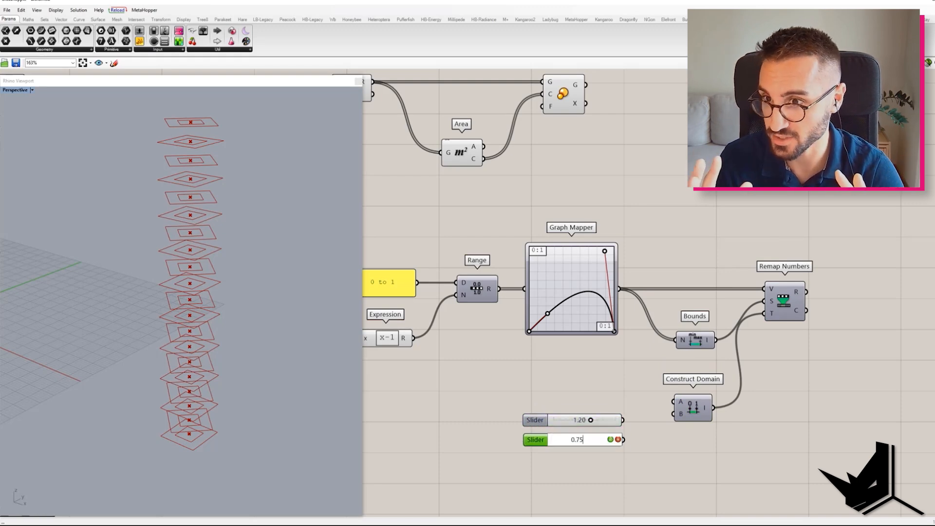
pyautogui.moveTo(627, 424); pyautogui.dragTo(618, 403)
pyautogui.moveTo(696, 340); pyautogui.dragTo(690, 325)
# - Connect the remapped numbers to the Scale factor and turn off the preview of the Combine Data and Area components
pyautogui.scroll(-2, 765, 316)
pyautogui.moveTo(793, 298); pyautogui.dragTo(605, 164)
pyautogui.moveTo(585, 225); pyautogui.dragTo(466, 148)
pyautogui.hotkey('ctrl', 'q')
pyautogui.scroll(-8, 898, 275)
pyautogui.moveTo(762, 275); pyautogui.dragTo(659, 239)
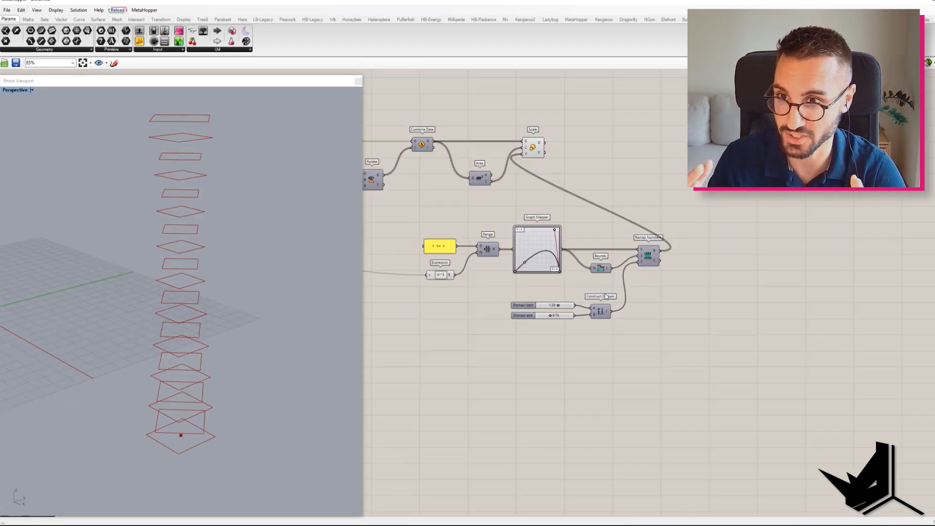
# - Swap the target domain sliders so that the start is 0.75 and the end is 1.20
pyautogui.scroll(3, 594, 258)
pyautogui.scroll(-2, 548, 320)
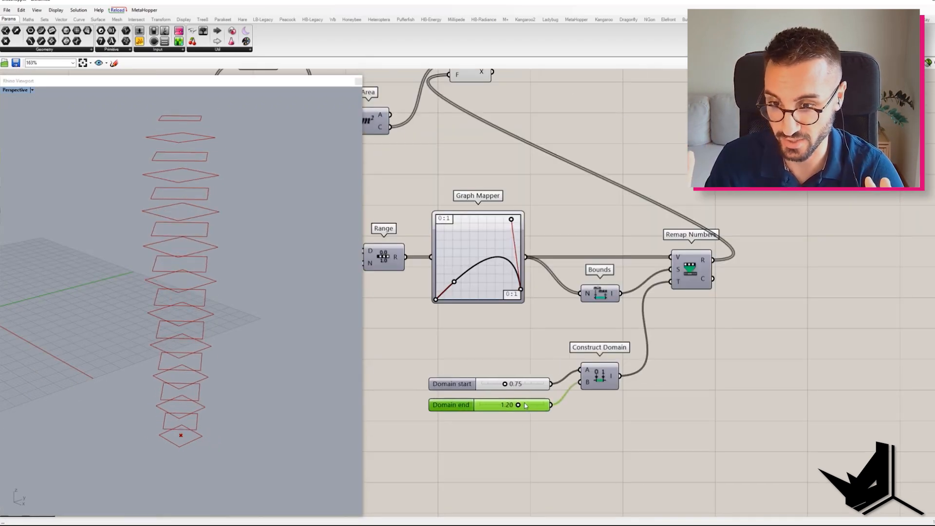
pyautogui.moveTo(229, 292); pyautogui.dragTo(292, 257, button='right')
# - Extract the scaled rectangles' corner points with a Discontinuity component and connect them to a Circle Fit component
pyautogui.scroll(-3, 590, 186)
pyautogui.click(536, 236)
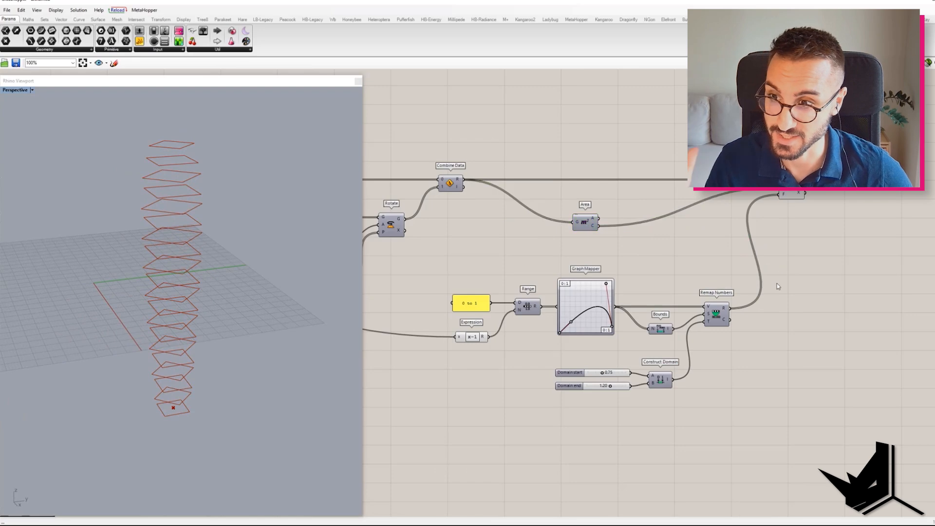
pyautogui.scroll(3, 746, 282)
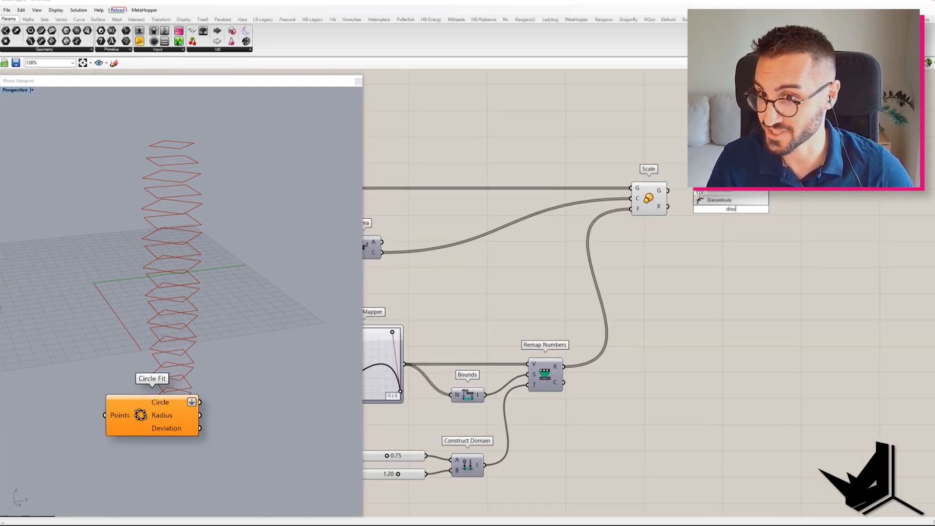
pyautogui.doubleClick(706, 235)
pyautogui.write('circle')
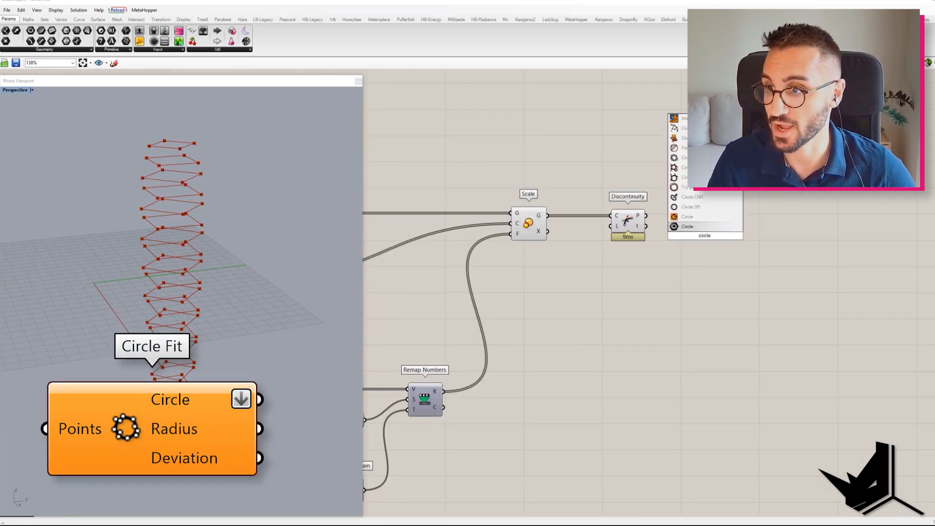
pyautogui.write(' fit')
pyautogui.press('Return')
pyautogui.moveTo(646, 215); pyautogui.dragTo(692, 241)
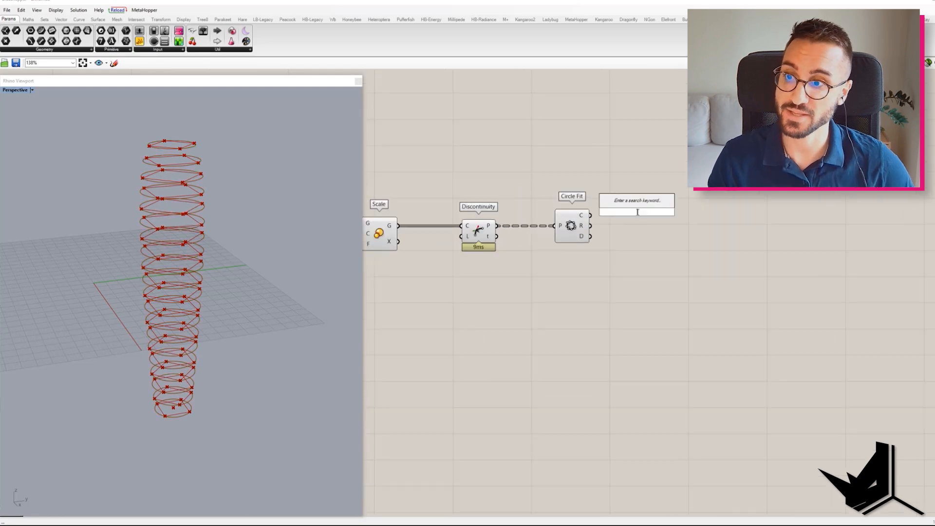
# - Loft the fitted circles and flatten the circle output of Circle Fit
pyautogui.write('loft')
pyautogui.press('Return')
pyautogui.rightClick(588, 215)
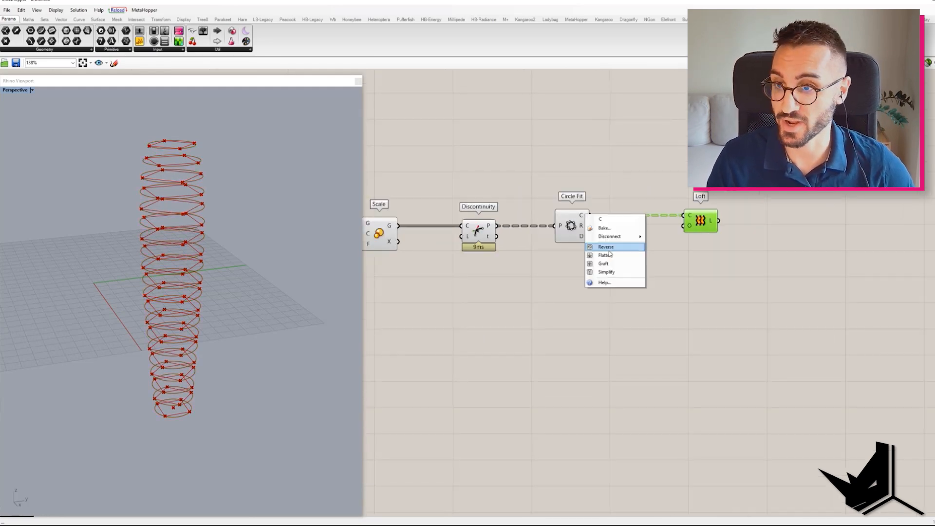
pyautogui.click(606, 255)
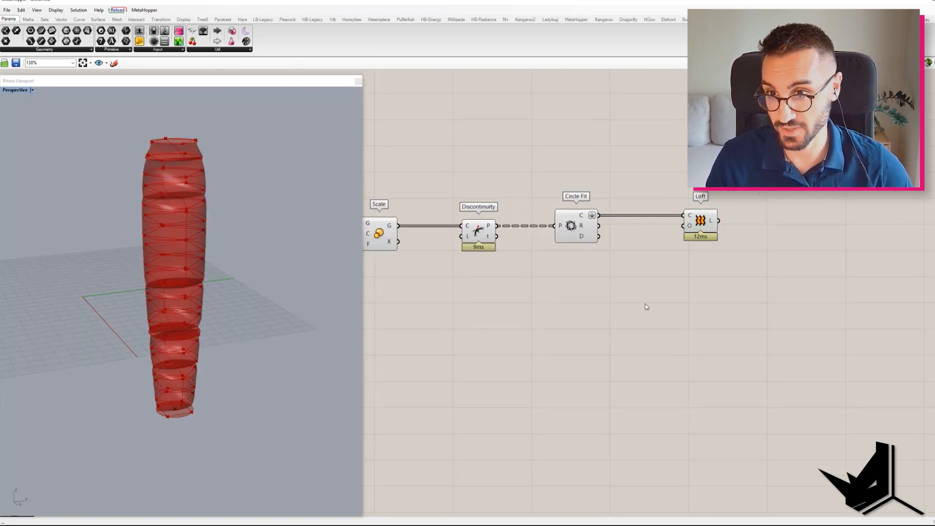
# - Add Loft Options to the Loft, with a Boolean Toggle set to True driving the seam adjustment (Adj) input
pyautogui.write('loft')
pyautogui.click(615, 289)
pyautogui.scroll(8, 173, 232)
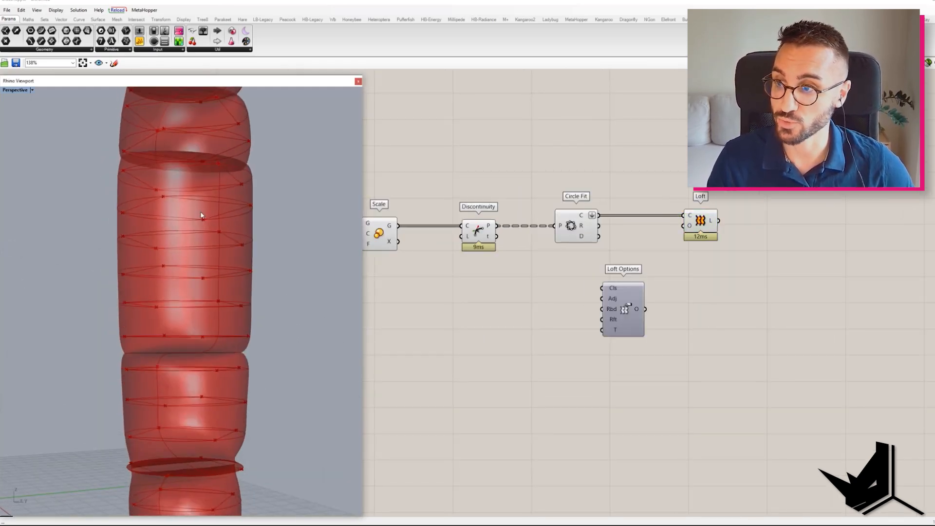
pyautogui.scroll(-5, 200, 216)
pyautogui.doubleClick(587, 325)
pyautogui.write('tog')
pyautogui.click(589, 315)
pyautogui.moveTo(603, 287); pyautogui.dragTo(577, 301)
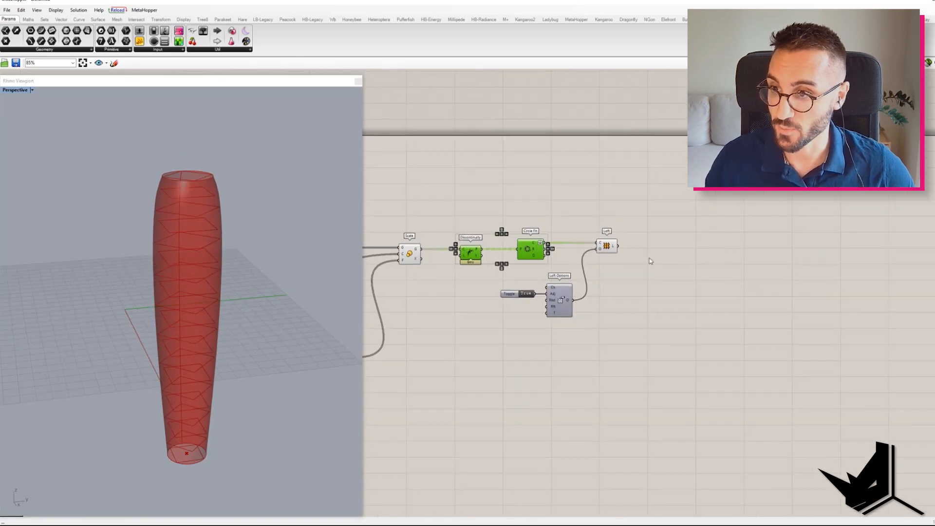
# - Mesh the loft with Mesh Surface using a U count of 185 and V count of 105, and turn off the Loft preview
pyautogui.doubleClick(650, 258)
pyautogui.write('surfa')
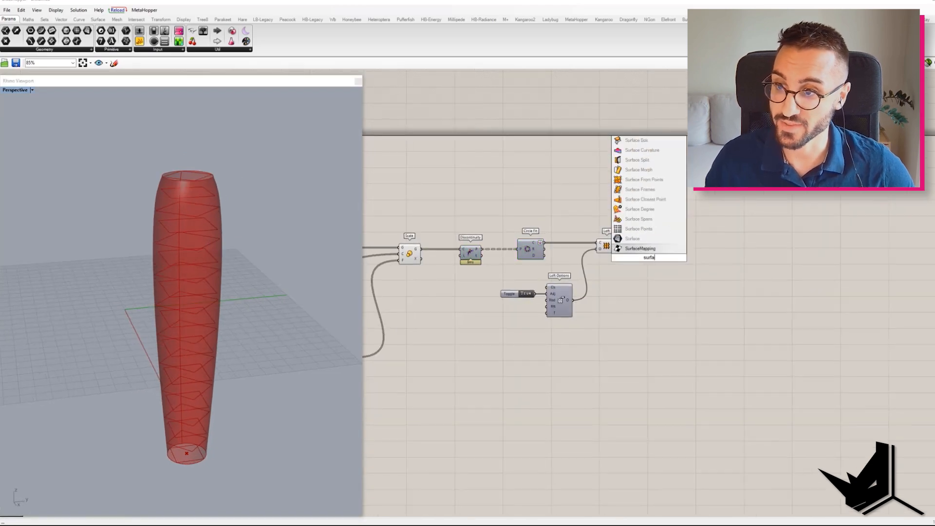
pyautogui.write('ce m')
pyautogui.click(638, 199)
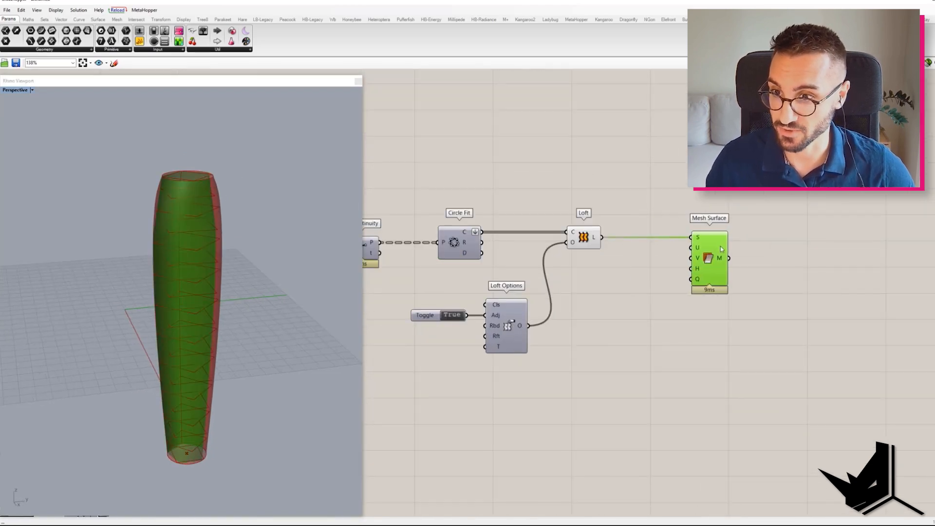
pyautogui.doubleClick(680, 266)
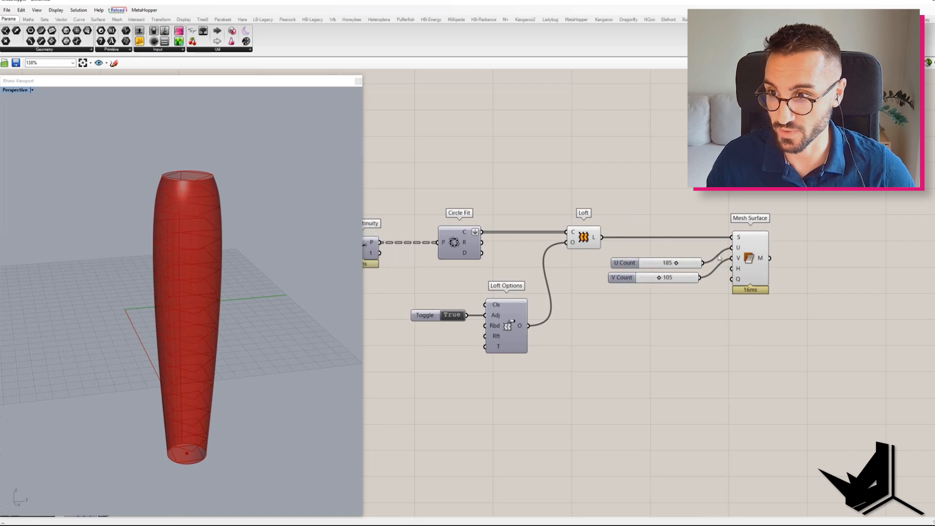
pyautogui.click(583, 238)
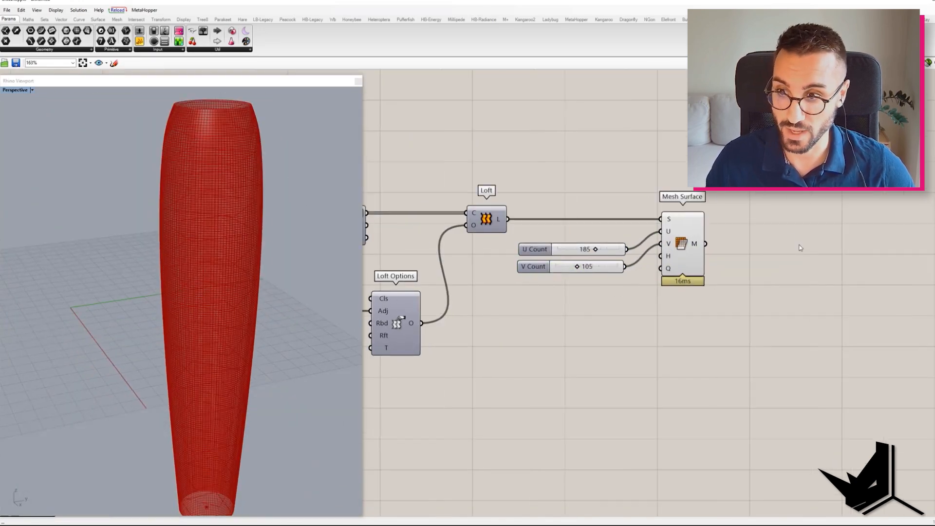
# - Add a Kangaroo2 Combine&Clean component and feed it the mesh from Mesh Surface
pyautogui.click(525, 20)
pyautogui.click(500, 50)
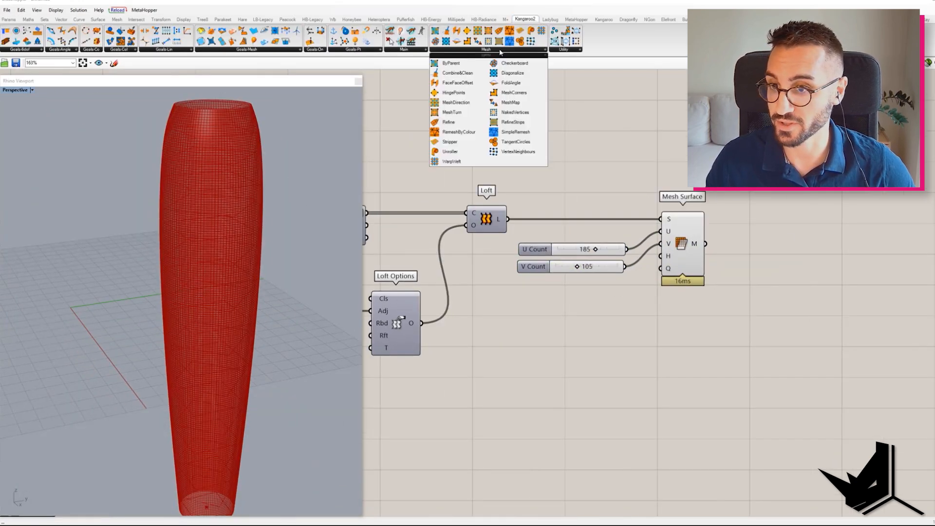
pyautogui.click(448, 73)
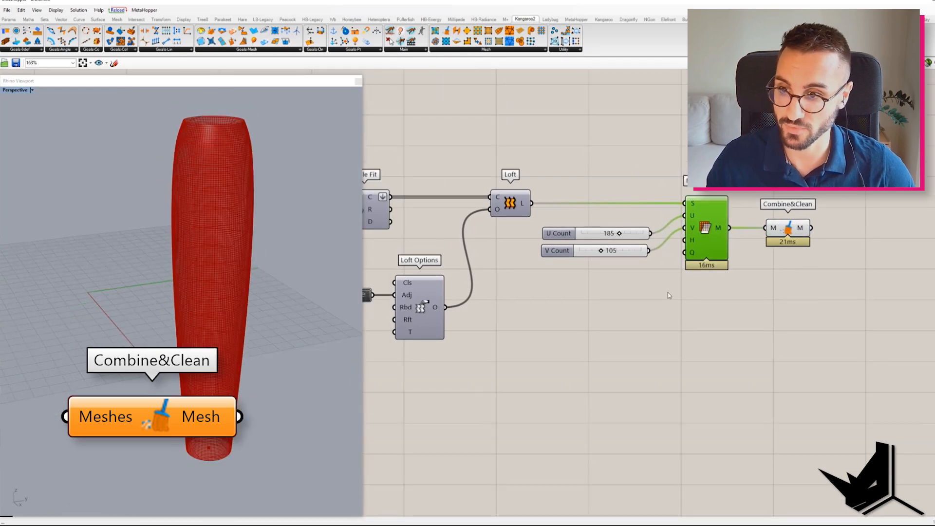
# - Split the cleaned mesh's vertices with NakedVertices and collect ClothedPts and NakedPts in two separate Data parameters
pyautogui.scroll(-3, 668, 292)
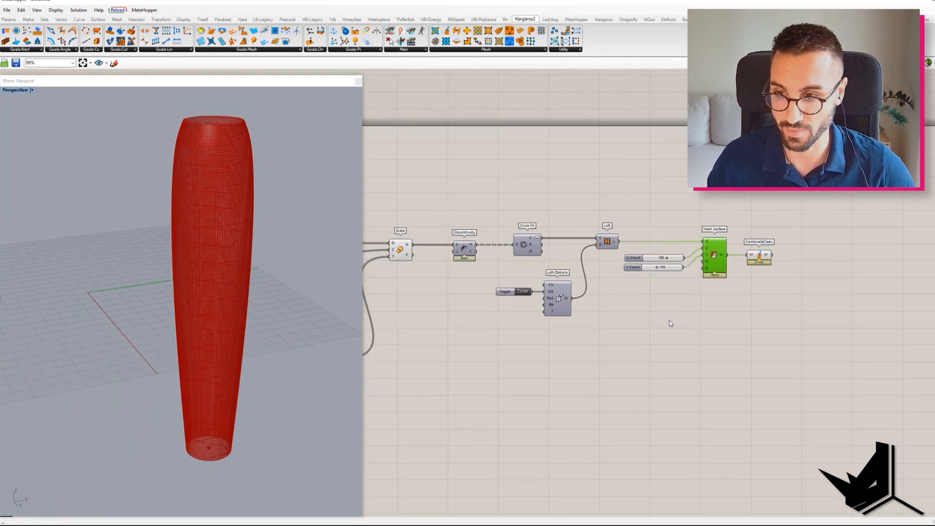
pyautogui.moveTo(670, 323); pyautogui.dragTo(559, 326, button='right')
pyautogui.doubleClick(692, 262)
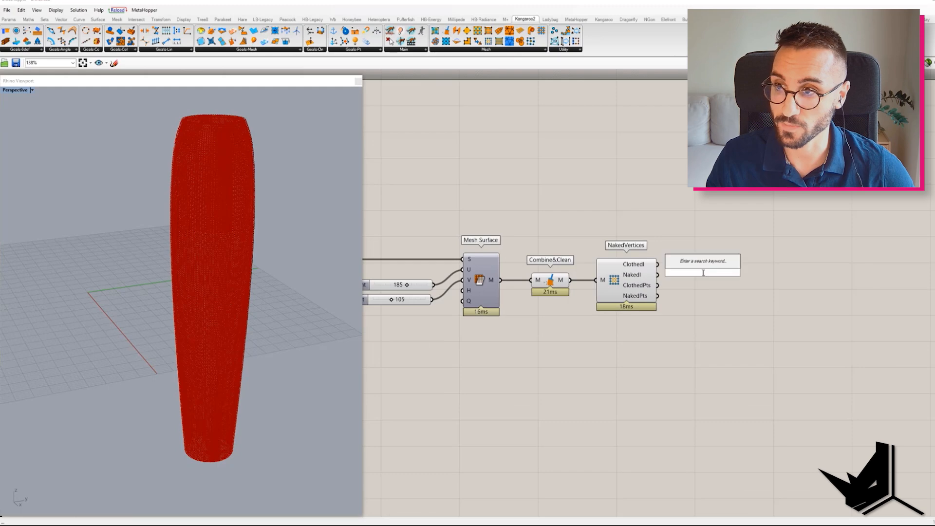
pyautogui.write('da')
pyautogui.press('Return')
pyautogui.moveTo(657, 285); pyautogui.dragTo(701, 316)
pyautogui.moveTo(715, 316); pyautogui.dragTo(715, 325)
# - Turn off the preview of the Combine&Clean and NakedVertices components
pyautogui.moveTo(659, 336); pyautogui.dragTo(556, 265)
pyautogui.middleClick(595, 252)
pyautogui.click(553, 234)
pyautogui.click(556, 276)
pyautogui.moveTo(291, 217); pyautogui.dragTo(226, 188, button='right')
pyautogui.scroll(-2, 573, 271)
pyautogui.click(672, 273)
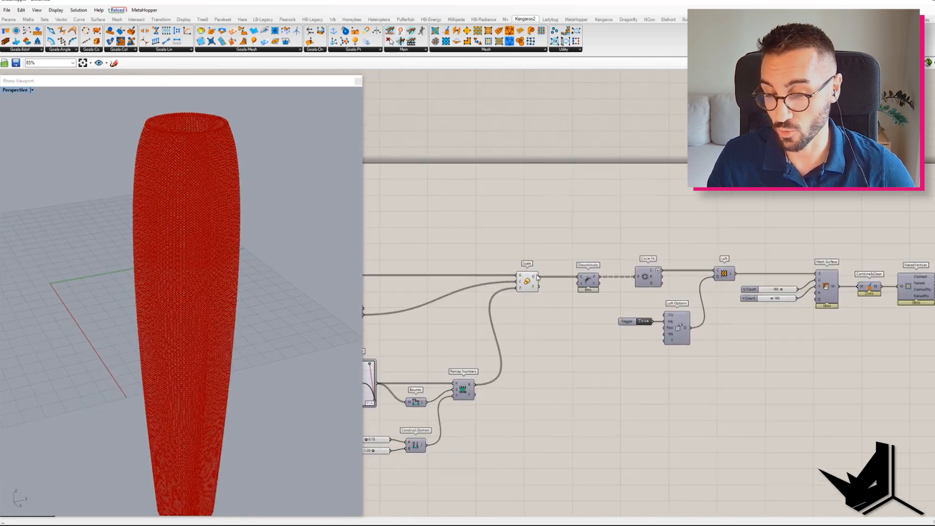
# - Turn the Discontinuity preview back on and connect its points to a new Flatten Tree component
pyautogui.click(588, 281)
pyautogui.middleClick(591, 379)
pyautogui.click(609, 382)
pyautogui.doubleClick(615, 390)
pyautogui.write('flat')
pyautogui.click(608, 382)
pyautogui.moveTo(605, 389); pyautogui.dragTo(607, 285)
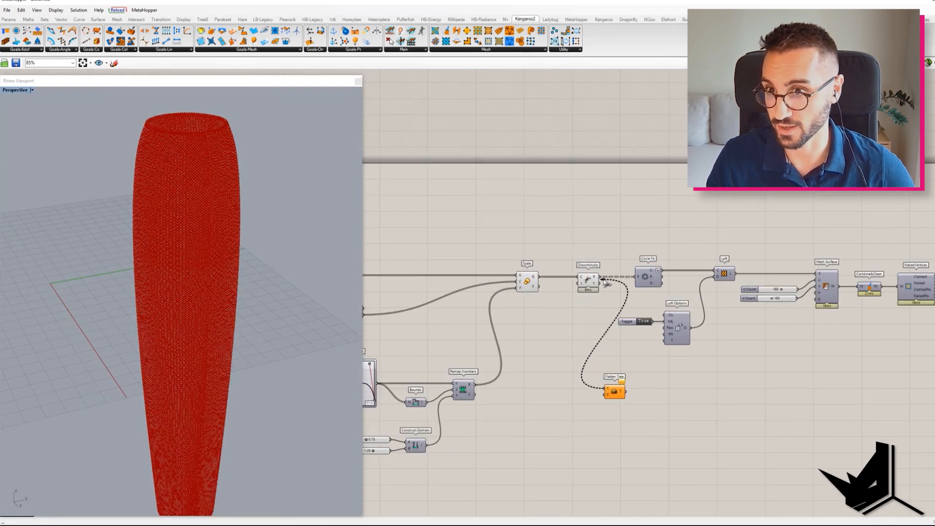
# - Add a Pull Point component with the flattened corner points as points and the clothed mesh points as geometry
pyautogui.scroll(1, 714, 362)
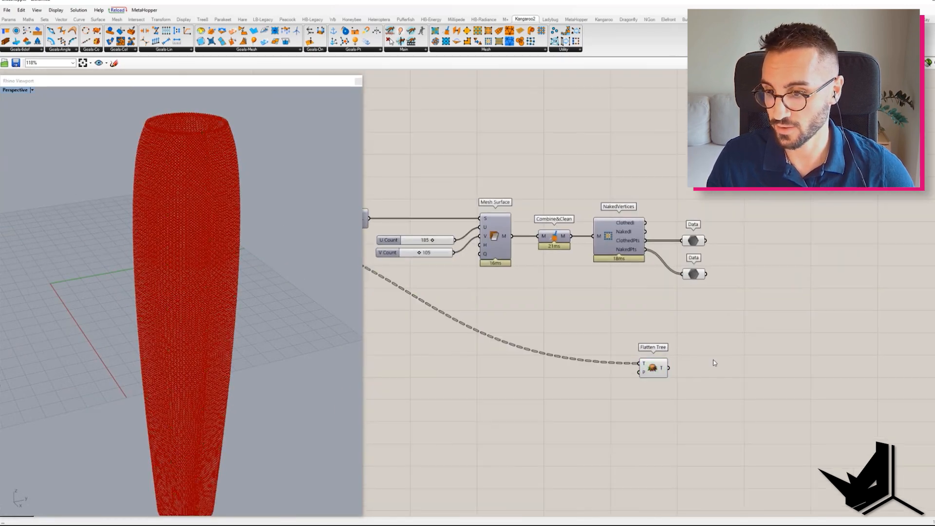
pyautogui.doubleClick(713, 361)
pyautogui.write('pull')
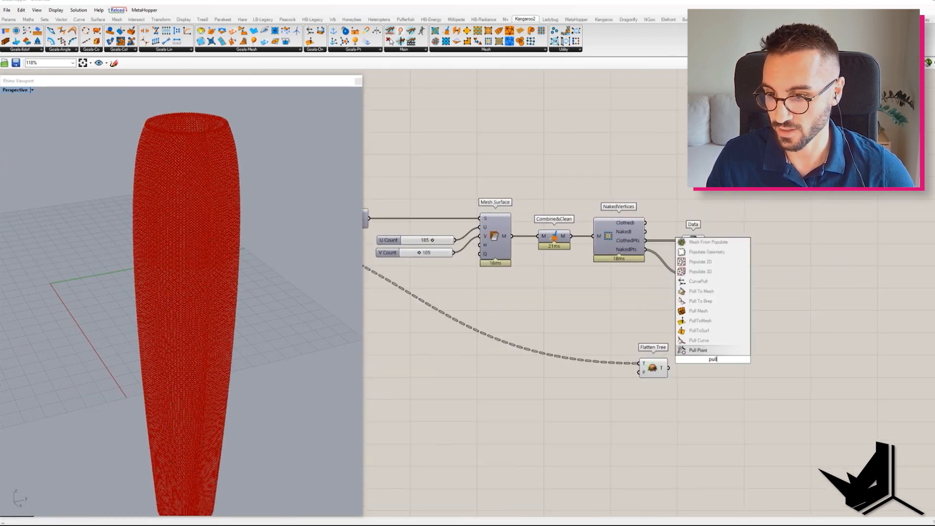
pyautogui.click(709, 353)
pyautogui.moveTo(712, 362); pyautogui.dragTo(760, 375)
pyautogui.moveTo(705, 241); pyautogui.dragTo(746, 376)
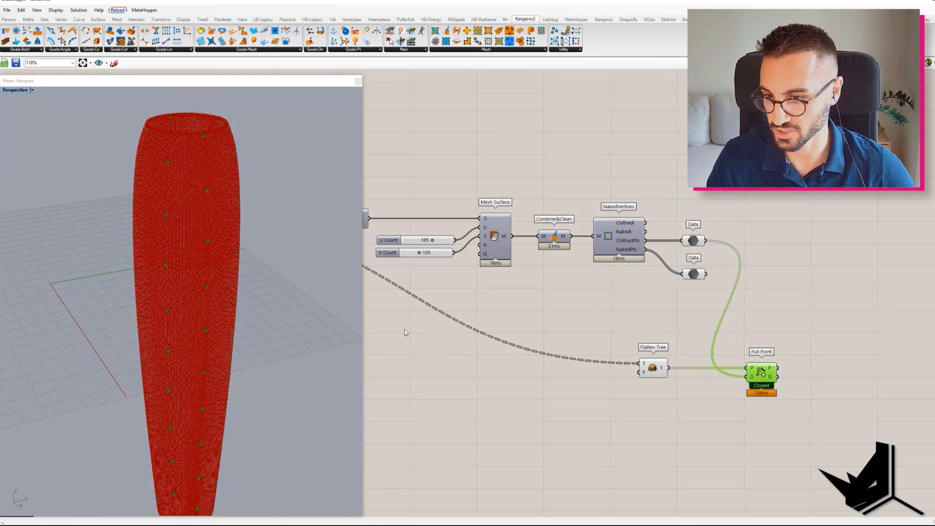
# - Add an Anchor goal with the pulled points as its points and the flattened corner points as its target
pyautogui.moveTo(697, 372); pyautogui.dragTo(601, 358, button='right')
pyautogui.doubleClick(785, 369)
pyautogui.write('anch')
pyautogui.click(768, 366)
pyautogui.scroll(2, 759, 368)
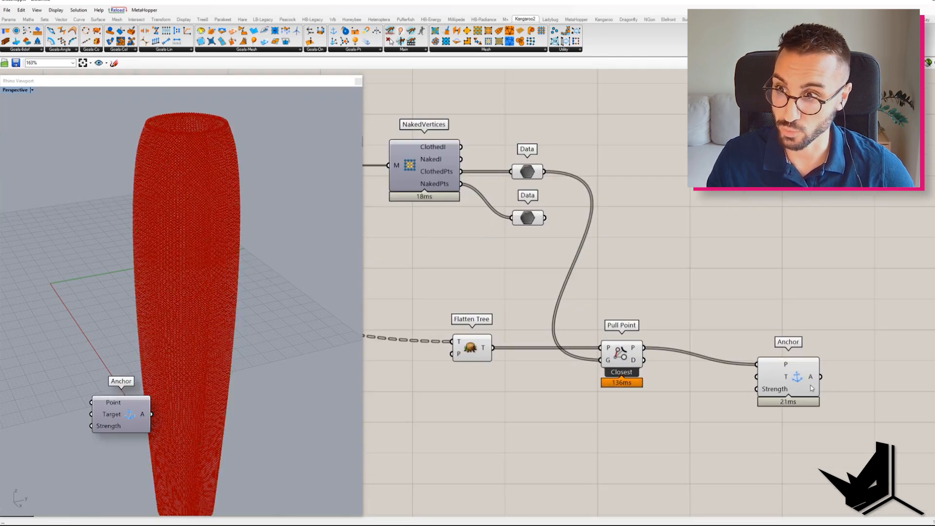
pyautogui.moveTo(804, 387); pyautogui.dragTo(796, 371)
pyautogui.scroll(-3, 703, 355)
pyautogui.moveTo(565, 351); pyautogui.dragTo(575, 395)
pyautogui.moveTo(586, 394); pyautogui.dragTo(733, 359)
pyautogui.moveTo(743, 363); pyautogui.dragTo(733, 397)
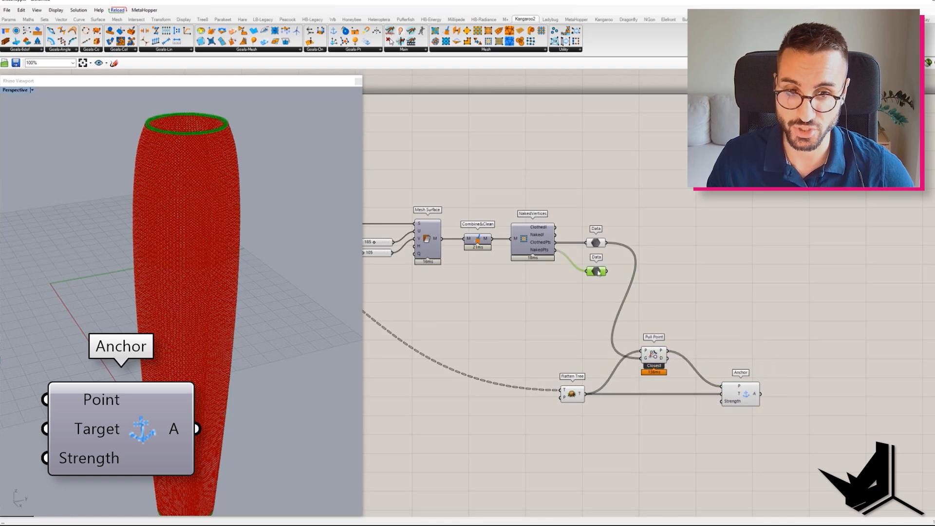
# - Add a second Pull Point that pulls the naked mesh points to the scaled rectangles
pyautogui.doubleClick(656, 290)
pyautogui.write('pull')
pyautogui.click(657, 278)
pyautogui.moveTo(607, 271); pyautogui.dragTo(642, 287)
pyautogui.scroll(-1, 644, 286)
pyautogui.moveTo(650, 291); pyautogui.dragTo(657, 290)
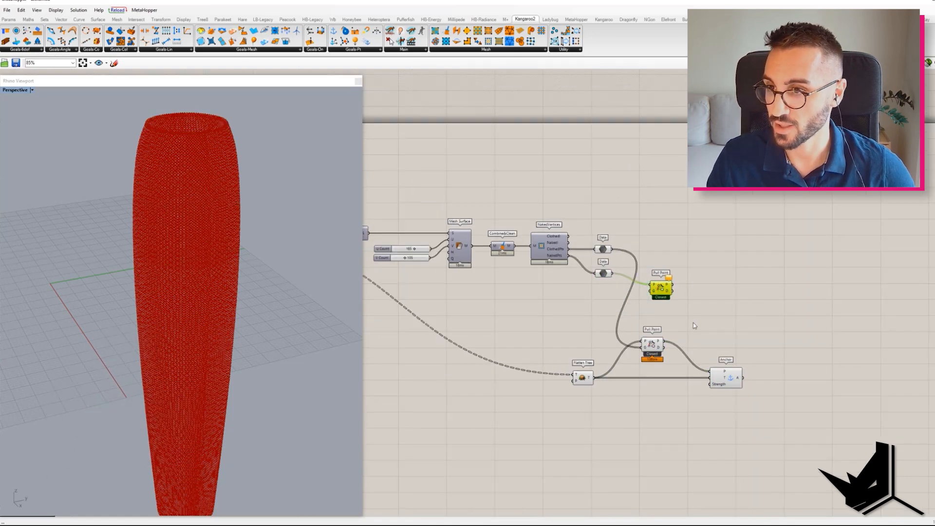
pyautogui.moveTo(590, 383); pyautogui.dragTo(888, 401, button='right')
pyautogui.click(882, 397)
pyautogui.moveTo(470, 255); pyautogui.dragTo(779, 291)
pyautogui.scroll(2, 775, 293)
pyautogui.click(793, 287)
# - Set up a second Anchor with the naked points as its points and their pulled points as its target
pyautogui.moveTo(799, 297); pyautogui.dragTo(631, 335, button='right')
pyautogui.click(628, 346)
pyautogui.scroll(-1, 705, 218)
pyautogui.moveTo(706, 218); pyautogui.dragTo(712, 165, button='right')
pyautogui.moveTo(705, 340); pyautogui.dragTo(722, 341)
# - Combine the outputs of both Anchor goals in a Merge component
pyautogui.doubleClick(783, 286)
pyautogui.write('merge')
pyautogui.press('Return')
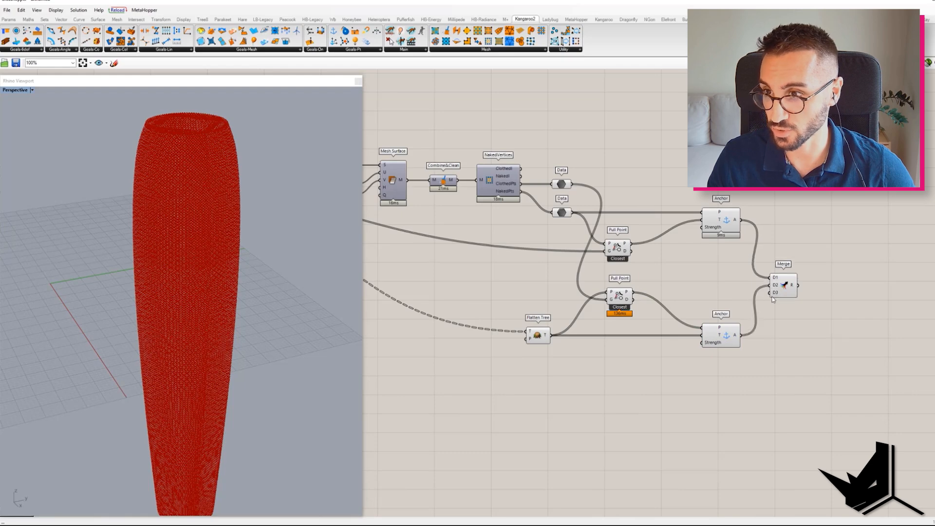
pyautogui.moveTo(764, 311); pyautogui.dragTo(787, 299, button='right')
pyautogui.moveTo(806, 274); pyautogui.dragTo(829, 267)
# - Place an "ANCHOR POINTS" label below the anchors' Merge component
pyautogui.scroll(2, 828, 268)
pyautogui.moveTo(828, 268); pyautogui.dragTo(696, 388, button='right')
pyautogui.doubleClick(697, 309)
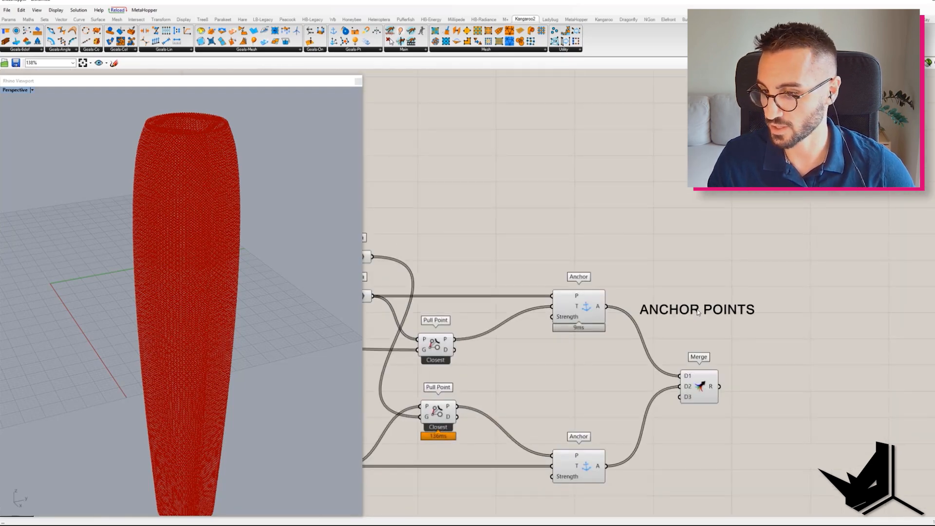
pyautogui.moveTo(703, 394); pyautogui.dragTo(724, 389)
pyautogui.moveTo(736, 421); pyautogui.dragTo(739, 422)
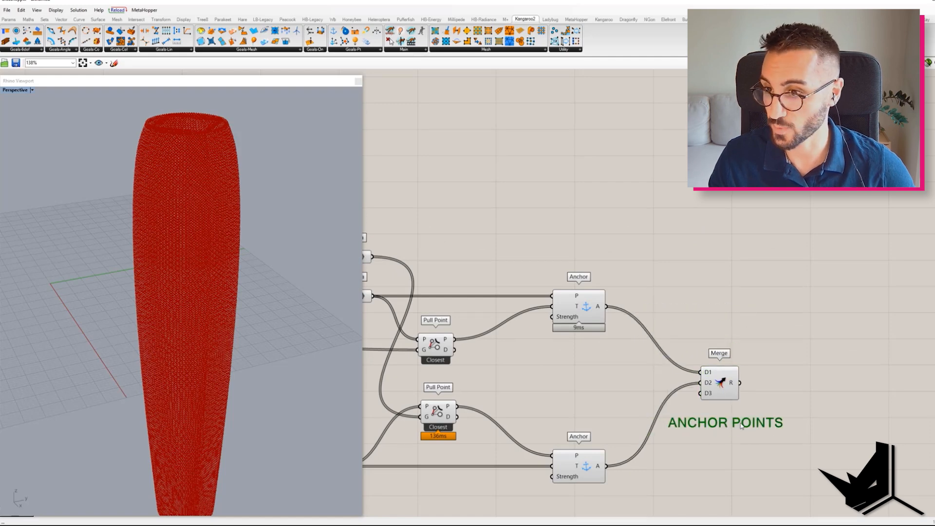
pyautogui.click(740, 336)
# - Add a Mesh Edges component above NakedVertices and connect the Combine&Clean mesh to it
pyautogui.scroll(-5, 741, 334)
pyautogui.moveTo(731, 298); pyautogui.dragTo(800, 291, button='right')
pyautogui.scroll(1, 803, 302)
pyautogui.doubleClick(758, 258)
pyautogui.write('mesh e')
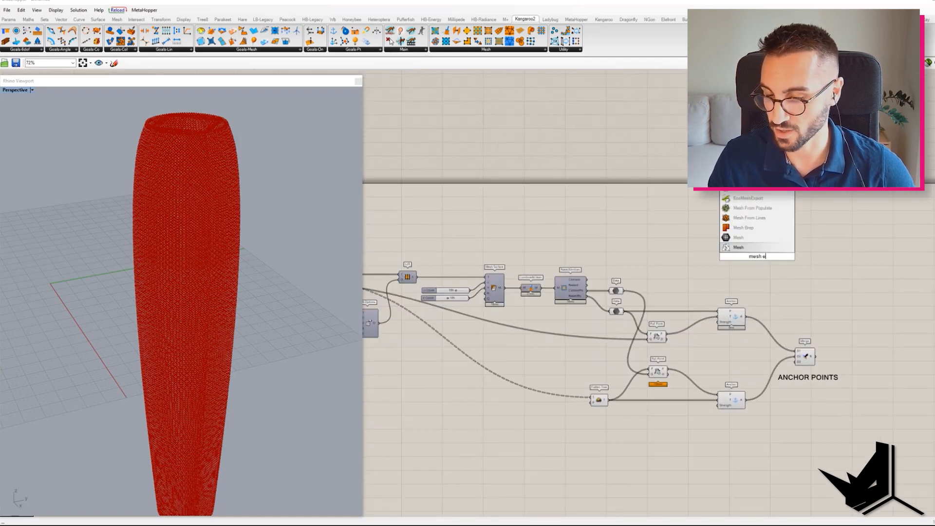
pyautogui.click(756, 220)
pyautogui.scroll(3, 671, 285)
pyautogui.scroll(-3, 609, 281)
pyautogui.moveTo(517, 286); pyautogui.dragTo(695, 250)
pyautogui.moveTo(705, 248); pyautogui.dragTo(542, 241)
pyautogui.click(568, 232)
# - Merge the E1 and E2 outputs of Mesh Edges and pass the result to a Line parameter
pyautogui.scroll(5, 568, 232)
pyautogui.doubleClick(597, 225)
pyautogui.write('line')
pyautogui.click(597, 217)
pyautogui.doubleClick(563, 247)
pyautogui.write('merge')
pyautogui.click(563, 240)
pyautogui.moveTo(539, 237); pyautogui.dragTo(542, 254)
pyautogui.moveTo(570, 252); pyautogui.dragTo(614, 228)
pyautogui.moveTo(630, 227); pyautogui.dragTo(635, 237)
# - Add a curve Length component fed by the merged mesh edge lines
pyautogui.scroll(-3, 641, 235)
pyautogui.moveTo(668, 242); pyautogui.dragTo(557, 245, button='right')
pyautogui.doubleClick(629, 242)
pyautogui.write('length')
pyautogui.click(614, 205)
pyautogui.moveTo(538, 239); pyautogui.dragTo(596, 268)
pyautogui.moveTo(660, 230)
pyautogui.mouseDown(button='right')
pyautogui.moveTo(583, 221)
pyautogui.moveTo(674, 219)
pyautogui.mouseUp(button='right')
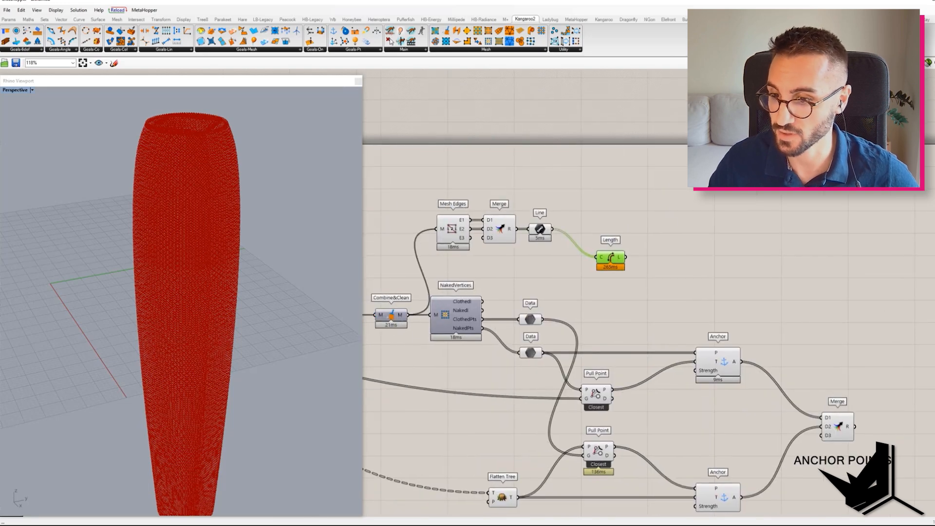
pyautogui.doubleClick(749, 251)
pyautogui.write('lenght line')
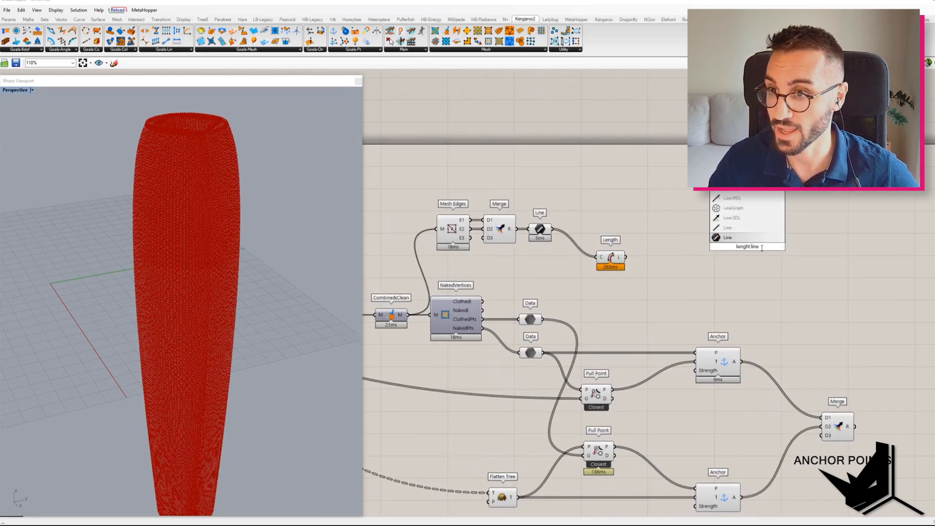
pyautogui.press('Escape')
# - Add a Kangaroo2 Length(Line) goal and connect the mesh edge lines to its Line input
pyautogui.doubleClick(650, 255)
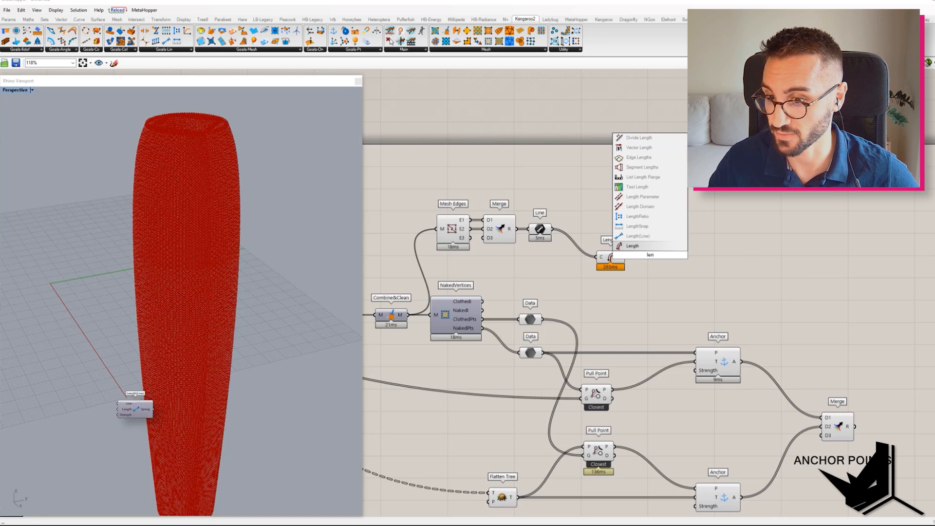
pyautogui.click(637, 236)
pyautogui.moveTo(638, 260); pyautogui.dragTo(755, 248)
# - Multiply the edge lengths by a 0.80 slider and use the result as the Length(Line) goal's target length
pyautogui.doubleClick(650, 256)
pyautogui.write('mult')
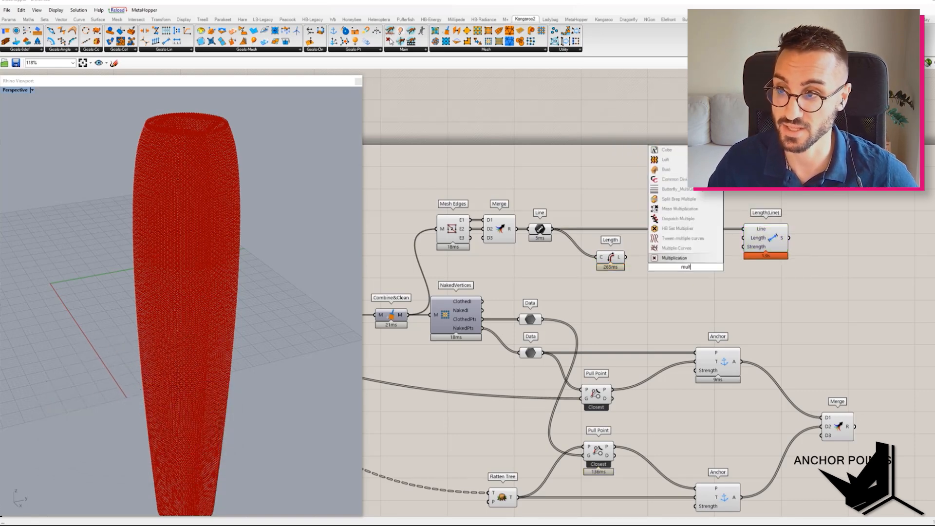
pyautogui.press('Return')
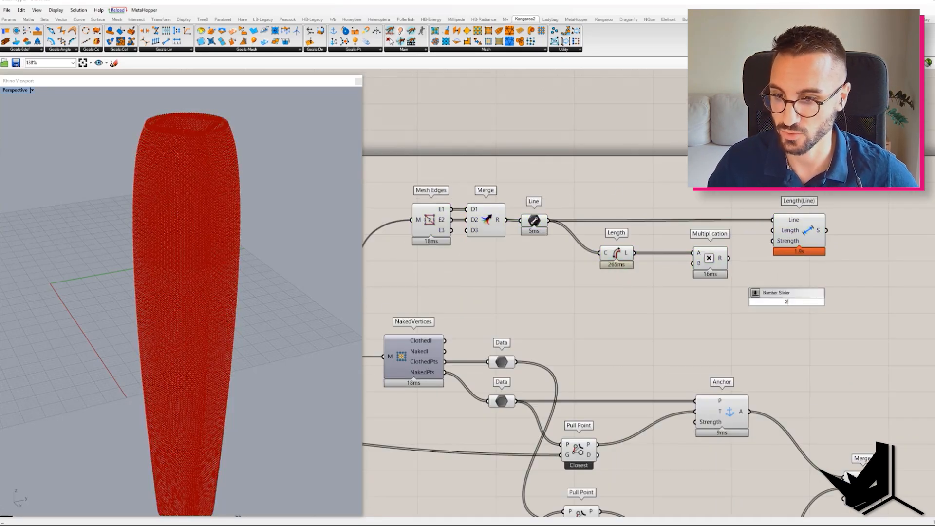
pyautogui.write('0<2')
pyautogui.press('Return')
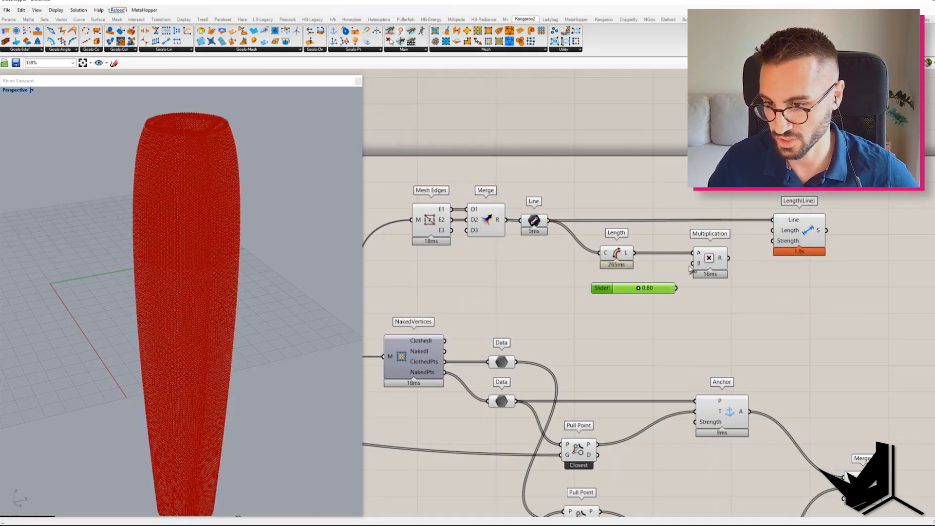
pyautogui.scroll(-3, 790, 239)
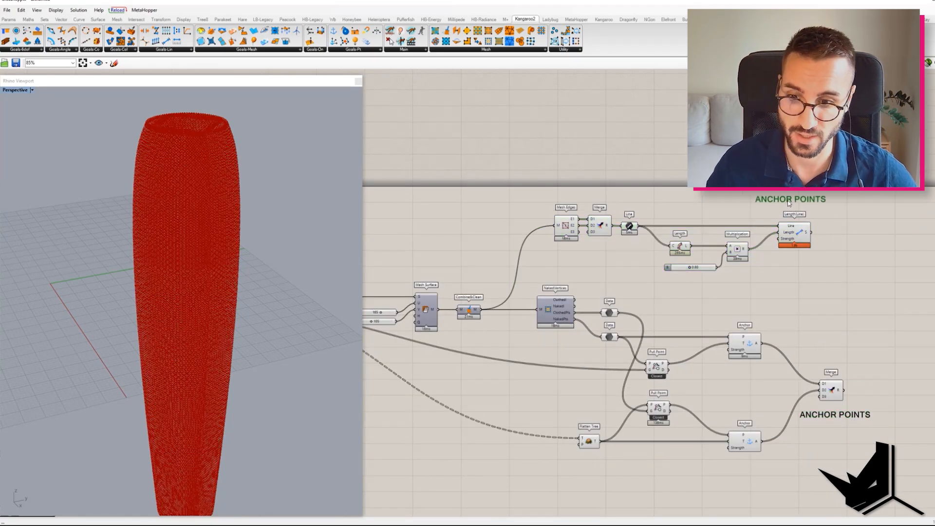
# - Change the label above the Length(Line) goal to "SPRINGS"
pyautogui.doubleClick(789, 201)
pyautogui.click(803, 244)
pyautogui.scroll(-3, 823, 361)
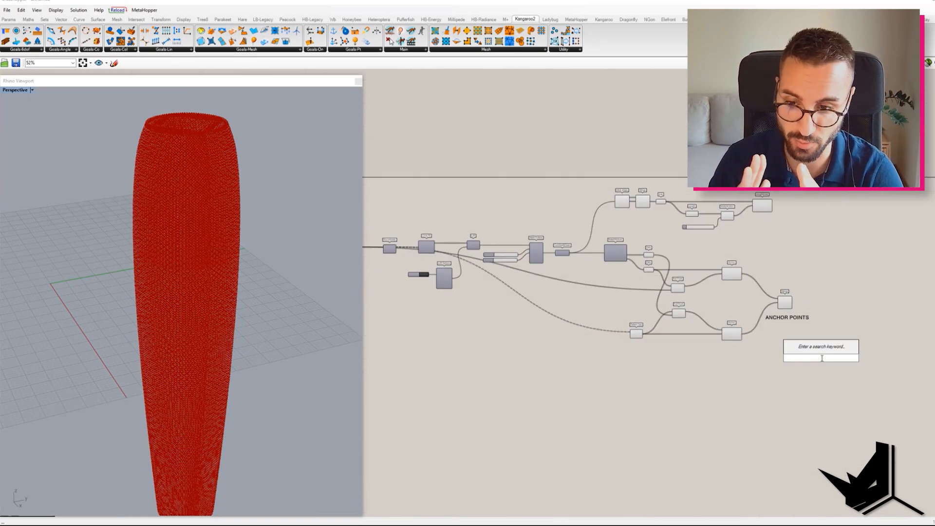
# - Add Kangaroo2's Bouncy Solver and Show components to the definition
pyautogui.write('kang')
pyautogui.click(404, 49)
pyautogui.click(404, 57)
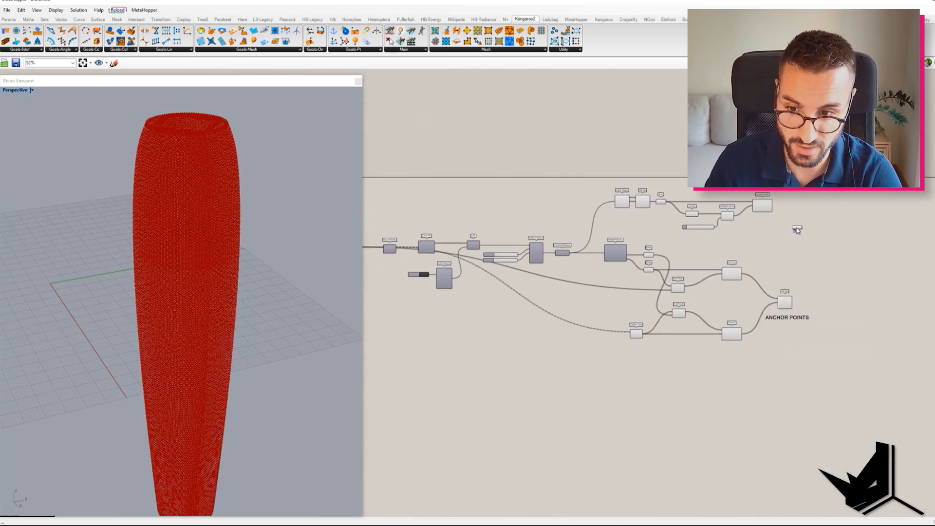
pyautogui.scroll(3, 799, 228)
pyautogui.click(874, 273)
pyautogui.doubleClick(783, 273)
pyautogui.write('S')
pyautogui.click(765, 265)
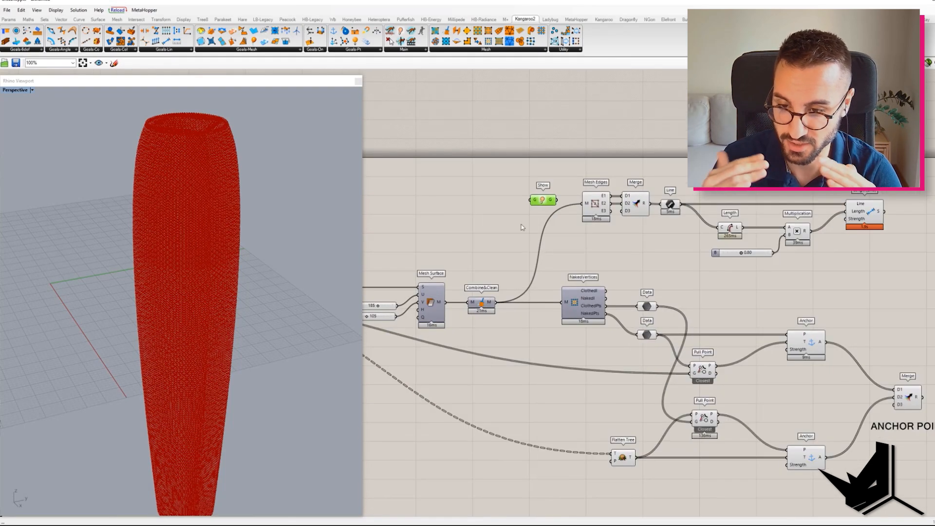
# - Place the Show component above the springs group, feed it the combined mesh and label it "SHOW MESH"
pyautogui.moveTo(542, 200); pyautogui.dragTo(859, 122)
pyautogui.moveTo(859, 146); pyautogui.dragTo(669, 242, button='right')
pyautogui.keyDown('alt'); pyautogui.moveTo(670, 271); pyautogui.dragTo(674, 191); pyautogui.keyUp('alt')
pyautogui.doubleClick(675, 191)
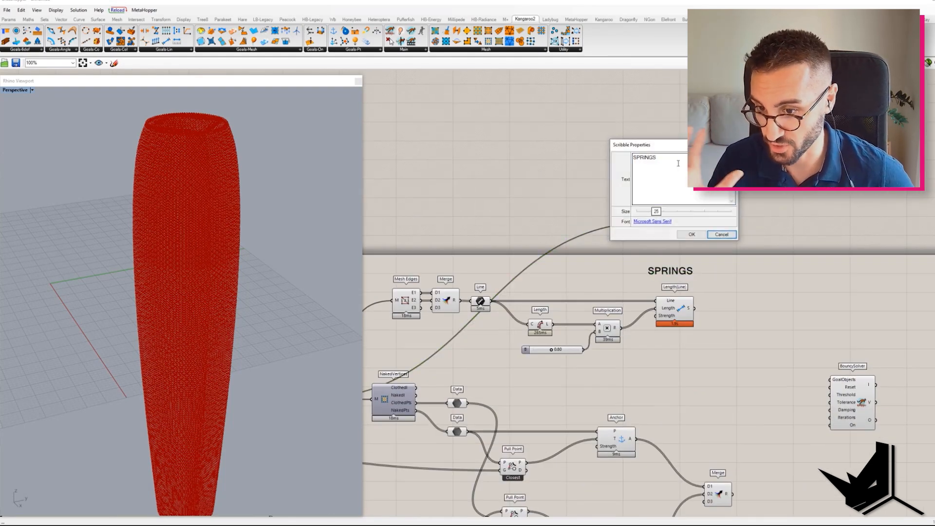
pyautogui.click(692, 235)
# - Add an Entwine component that gathers the Show, Length(Line) and merged anchor goals into one flattened list
pyautogui.moveTo(834, 384); pyautogui.dragTo(779, 336)
pyautogui.doubleClick(761, 322)
pyautogui.write('ent')
pyautogui.click(759, 317)
pyautogui.moveTo(695, 310); pyautogui.dragTo(745, 321)
pyautogui.moveTo(742, 375); pyautogui.dragTo(756, 307, button='right')
pyautogui.moveTo(746, 425); pyautogui.dragTo(759, 261)
pyautogui.moveTo(780, 255); pyautogui.dragTo(845, 312)
pyautogui.rightClick(824, 240)
pyautogui.click(842, 270)
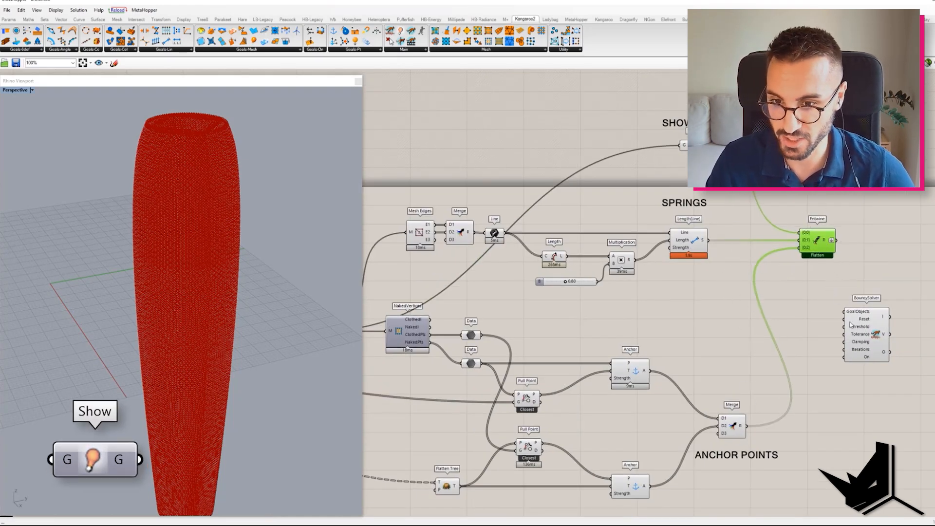
# - Connect the Entwine result to the Bouncy Solver's GoalObjects input and disable the solver
pyautogui.moveTo(749, 283); pyautogui.dragTo(826, 272)
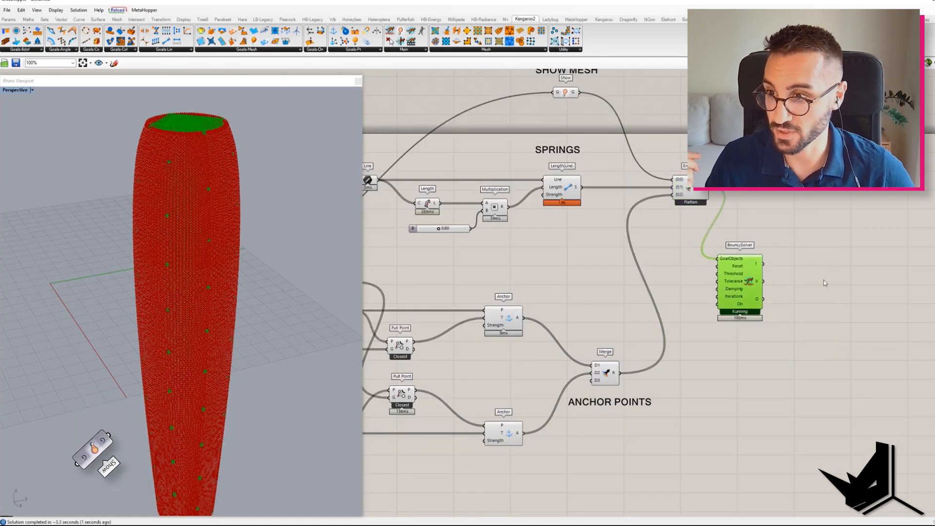
pyautogui.rightClick(825, 271)
pyautogui.click(807, 302)
# - Add a Boolean Toggle set to False for the Bouncy Solver's On input and a Button for its Reset input
pyautogui.doubleClick(697, 288)
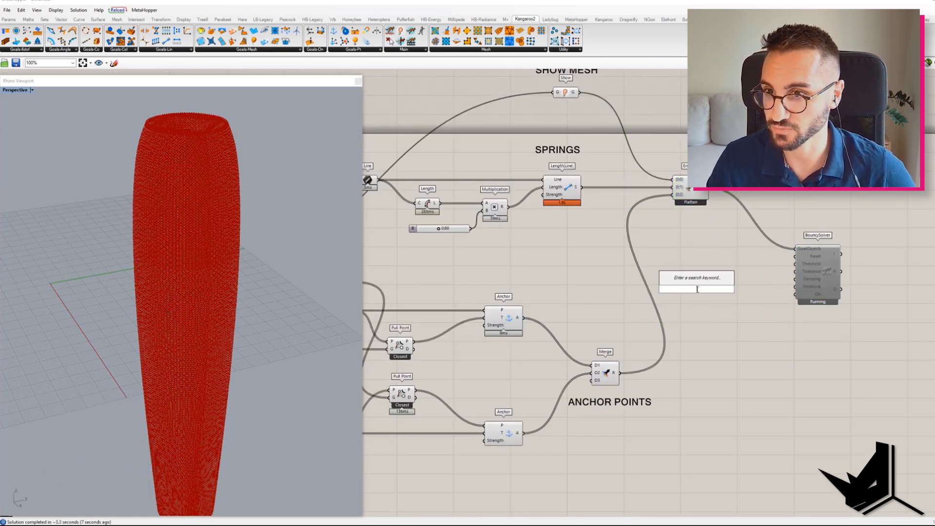
pyautogui.write('tog')
pyautogui.press('Return')
pyautogui.moveTo(721, 292); pyautogui.dragTo(802, 299)
pyautogui.moveTo(697, 289); pyautogui.dragTo(712, 294)
pyautogui.doubleClick(710, 265)
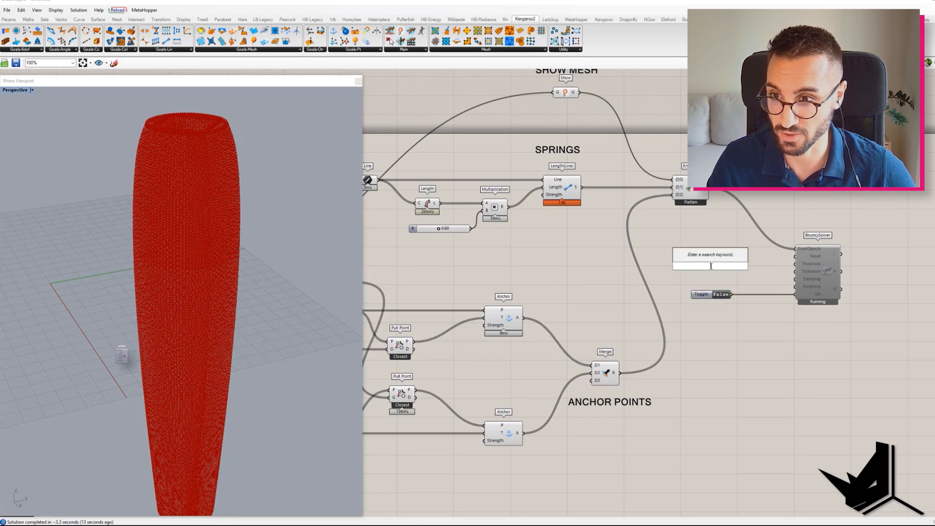
pyautogui.write('BUTTON')
pyautogui.press('Return')
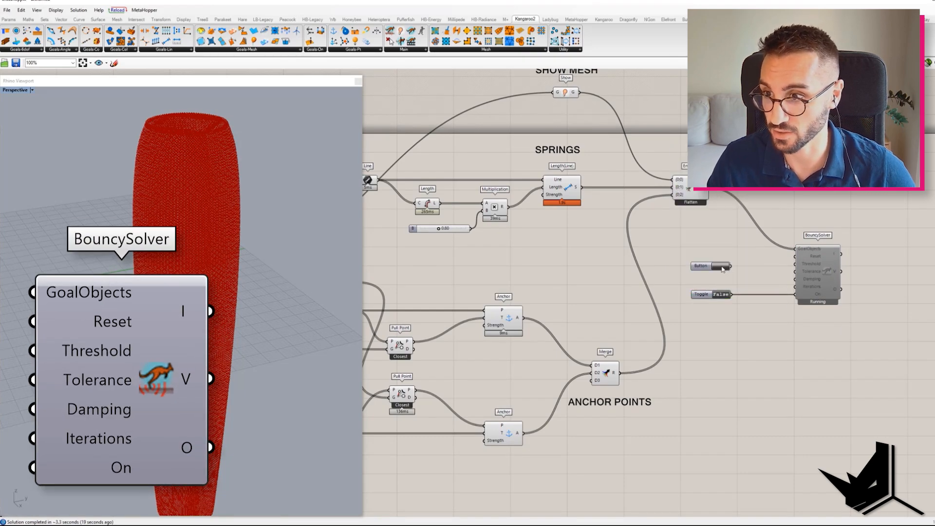
pyautogui.moveTo(728, 256); pyautogui.dragTo(794, 256)
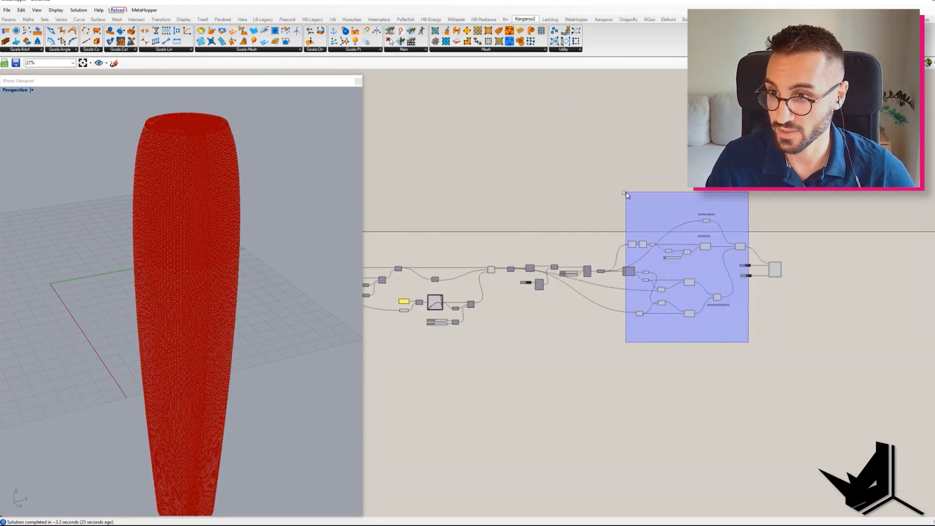
# - Add a List Item component and a panel, both fed by the Bouncy Solver's O output
pyautogui.write('ITE')
pyautogui.press('Return')
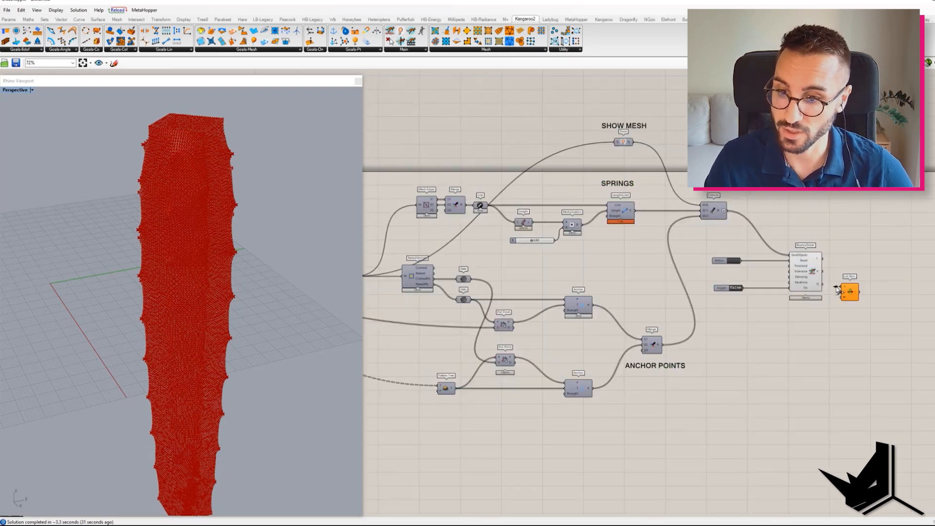
pyautogui.click(11, 20)
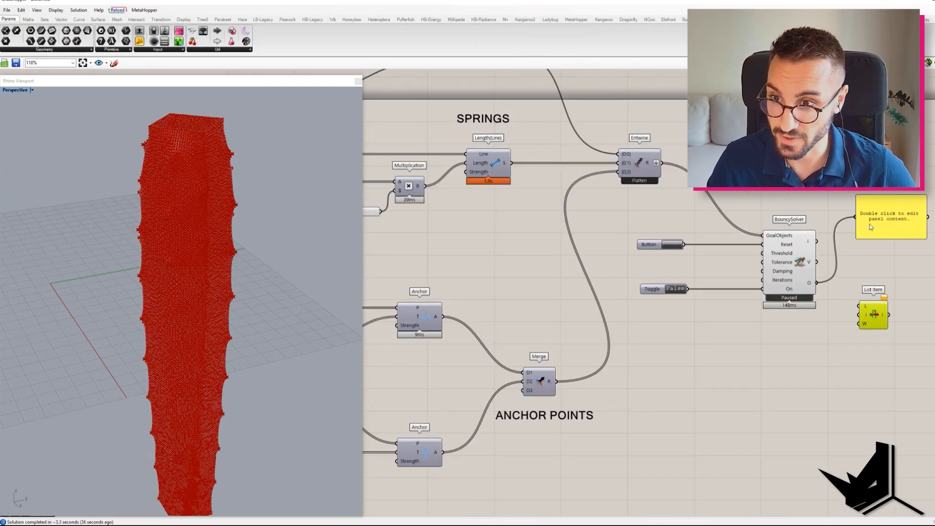
pyautogui.moveTo(816, 283); pyautogui.dragTo(856, 217)
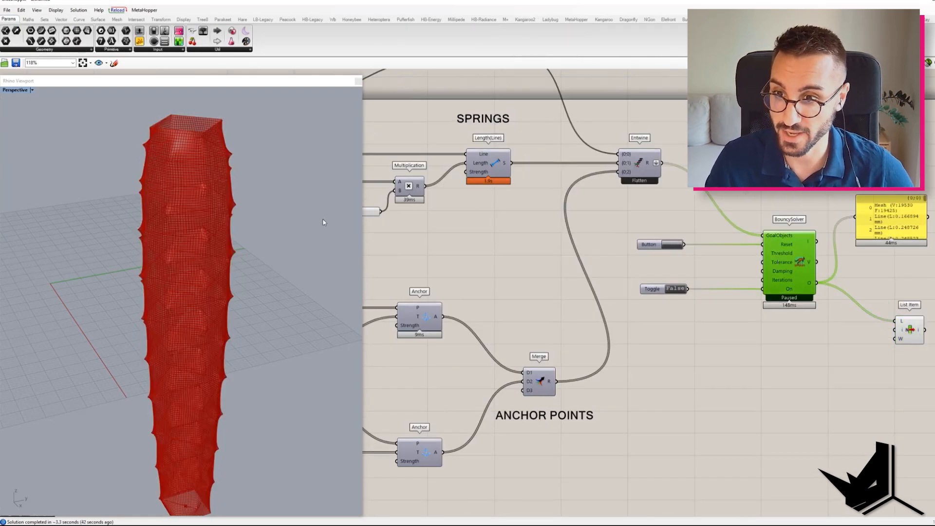
pyautogui.click(792, 364)
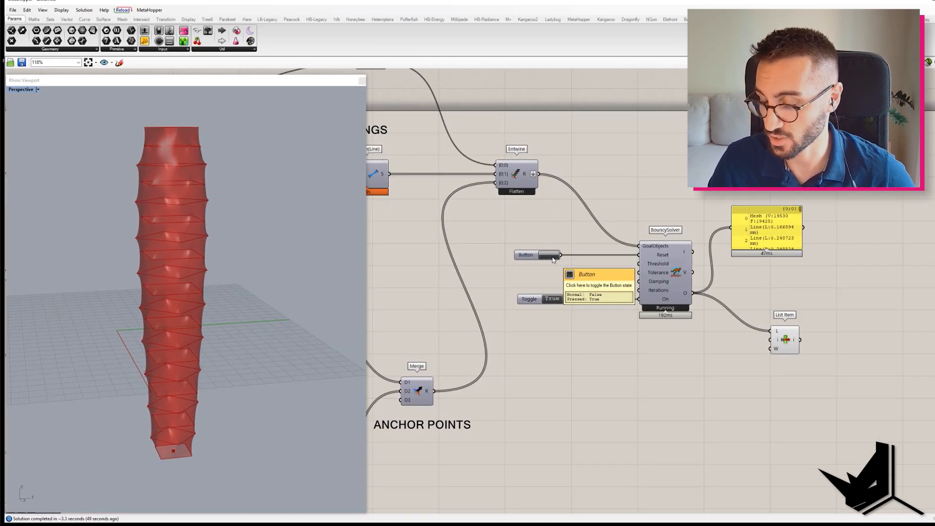
# - Reset the Bouncy Solver simulation and rerun it with the edge-length multiplier set to 0.40
pyautogui.click(550, 261)
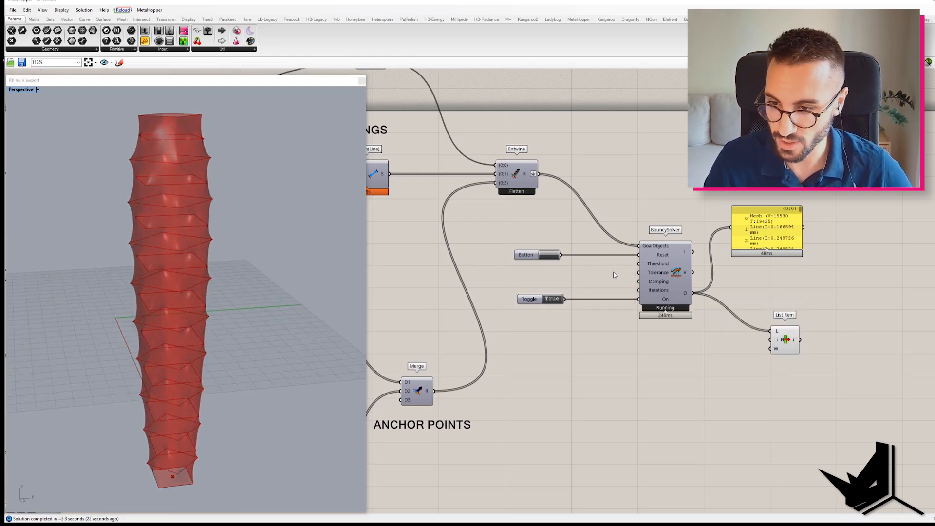
pyautogui.moveTo(614, 276); pyautogui.dragTo(821, 304, button='right')
pyautogui.scroll(-1, 615, 274)
pyautogui.moveTo(717, 308); pyautogui.dragTo(770, 311, button='right')
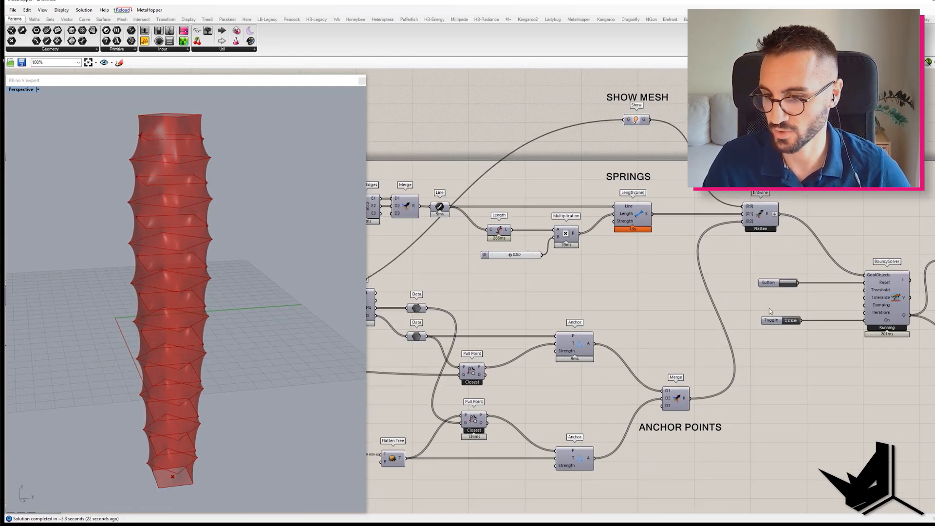
pyautogui.doubleClick(794, 320)
pyautogui.moveTo(667, 295); pyautogui.dragTo(621, 290, button='right')
pyautogui.doubleClick(460, 250)
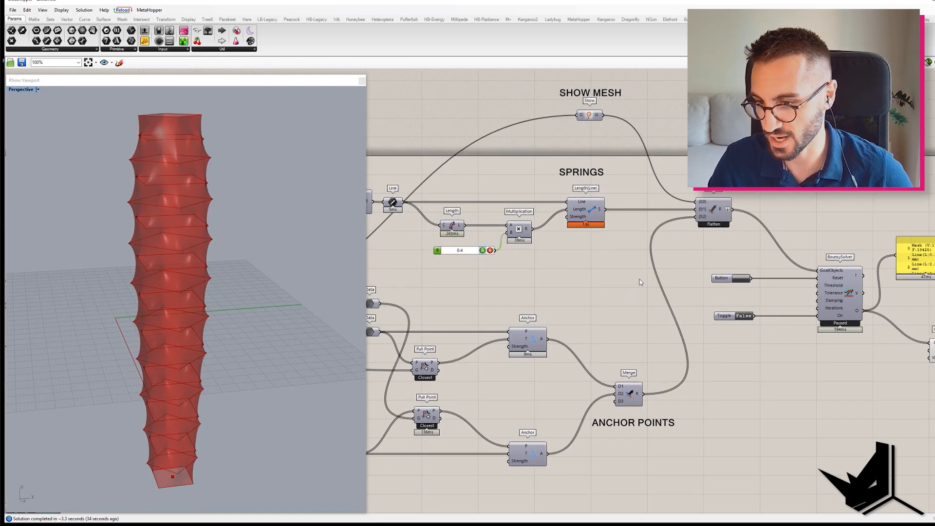
pyautogui.press('Return')
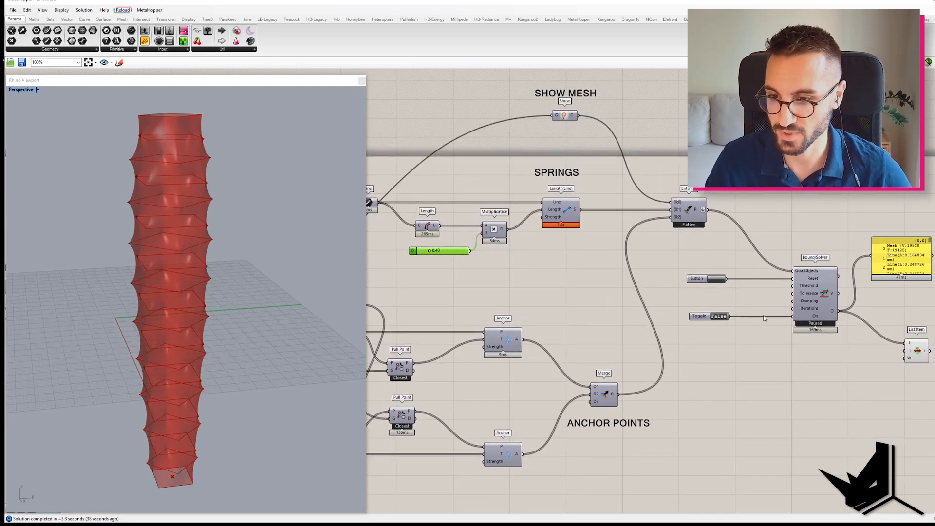
pyautogui.doubleClick(720, 316)
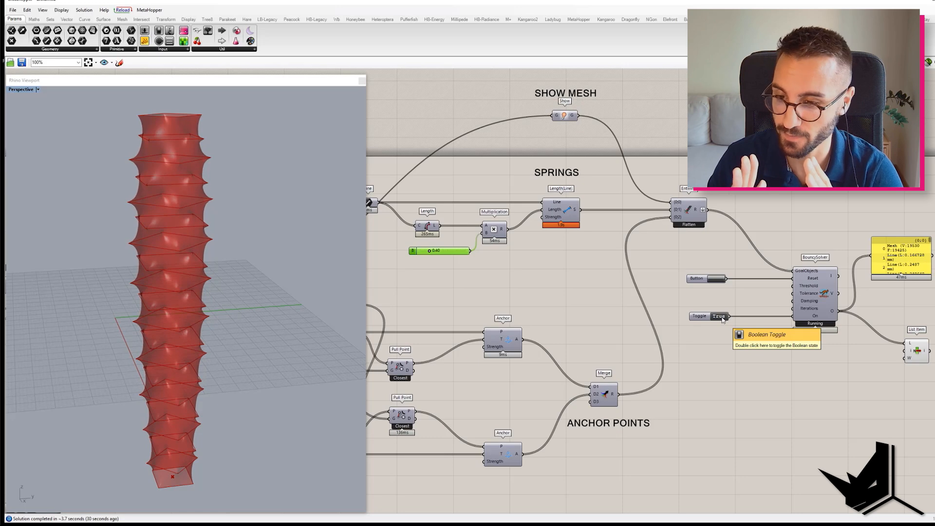
# - Drive the Length(Line) goal's strength with a slider set to 10 and set the edge-length multiplier to 0.7
pyautogui.doubleClick(529, 252)
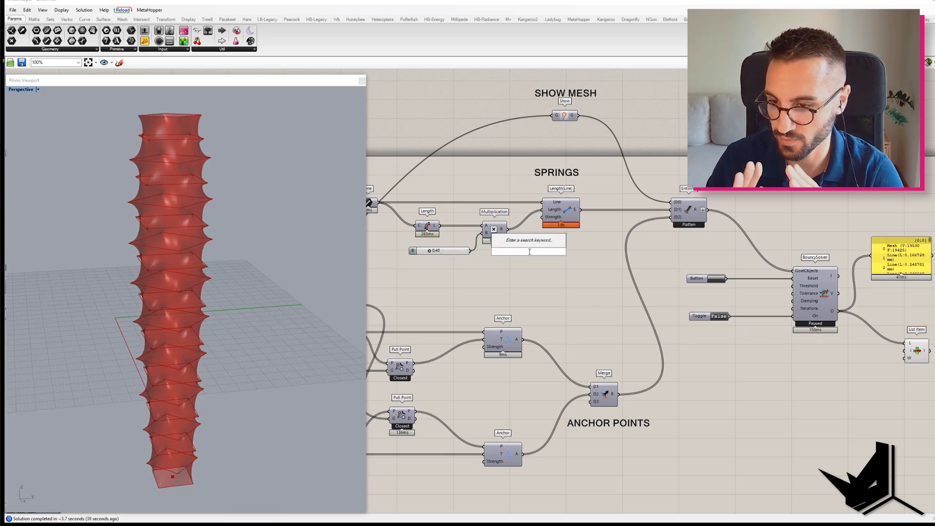
pyautogui.click(718, 279)
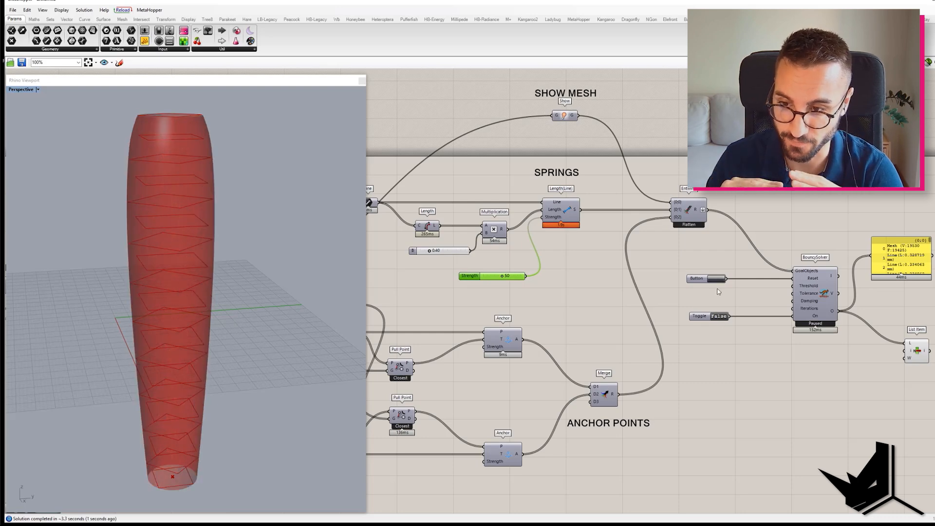
pyautogui.doubleClick(719, 316)
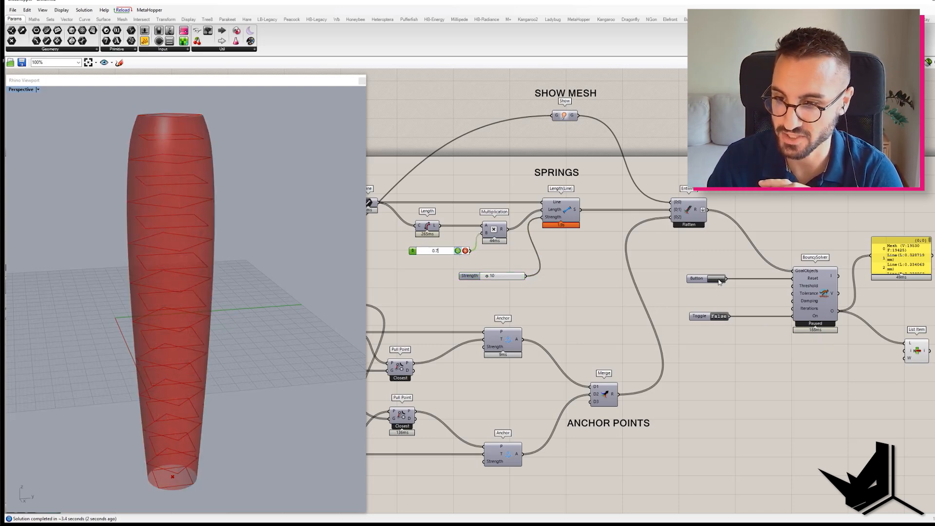
pyautogui.press('Return')
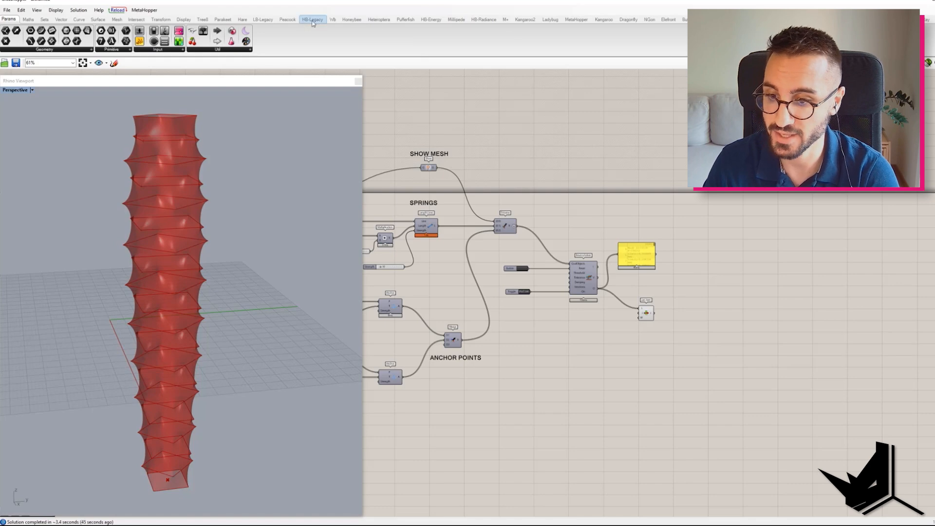
# - Feed the List Item output into Weaverbird's Catmull-Clark Subdivision with a Level slider set to 3
pyautogui.click(333, 19)
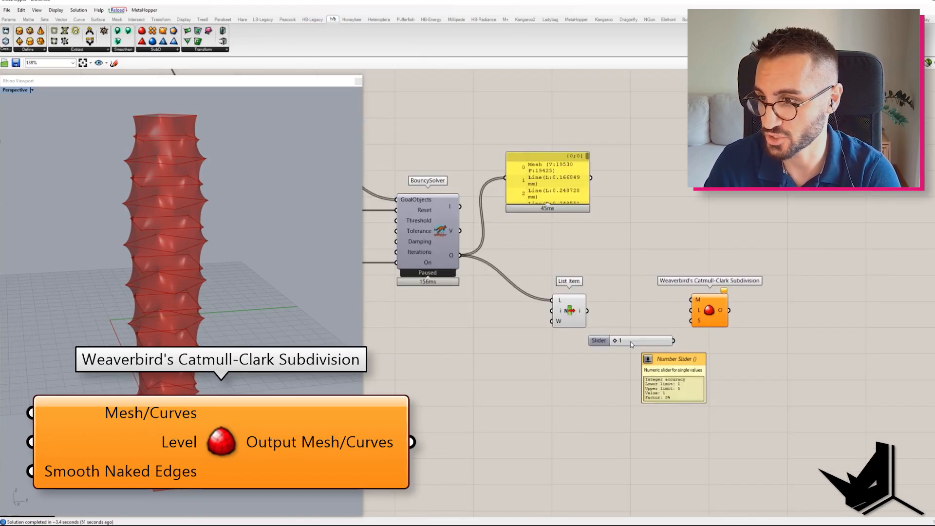
pyautogui.moveTo(587, 310); pyautogui.dragTo(692, 299)
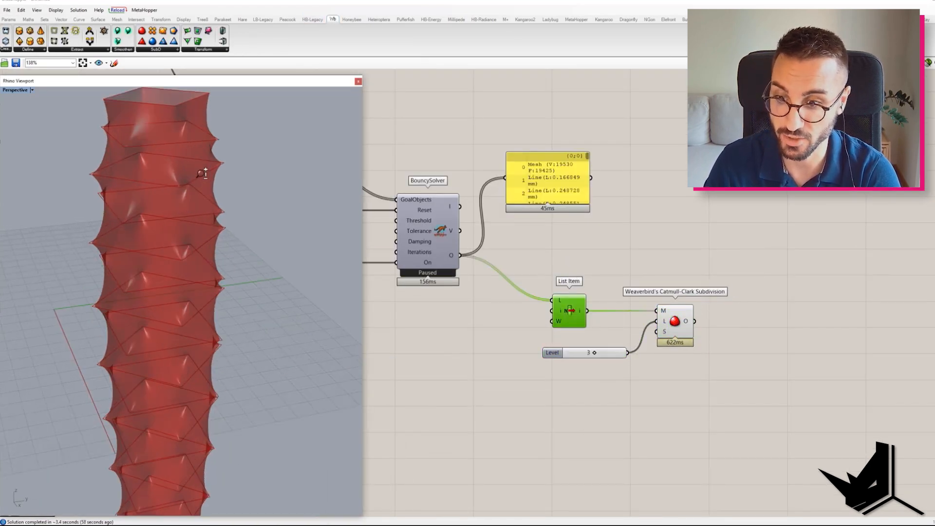
pyautogui.moveTo(203, 173); pyautogui.dragTo(215, 194, button='right')
pyautogui.scroll(3, 215, 193)
pyautogui.scroll(-8, 727, 266)
# - Add a Param Viewer below the loft components and connect the Discontinuity points output to it
pyautogui.click(529, 221)
pyautogui.scroll(-4, 228, 222)
pyautogui.moveTo(234, 234)
pyautogui.mouseDown(button='right')
pyautogui.moveTo(255, 221)
pyautogui.moveTo(241, 223)
pyautogui.mouseUp(button='right')
pyautogui.scroll(4, 497, 279)
pyautogui.moveTo(435, 174); pyautogui.dragTo(426, 214, button='right')
pyautogui.scroll(1, 426, 215)
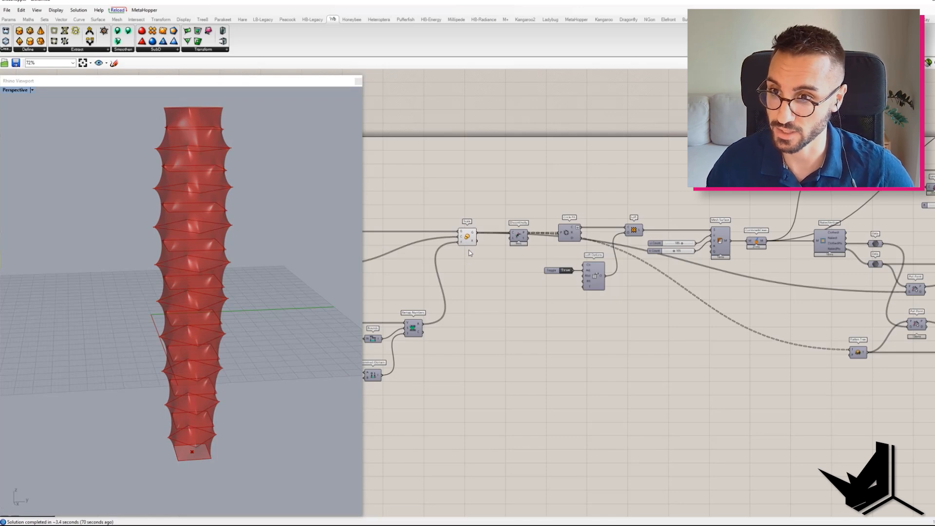
pyautogui.click(519, 235)
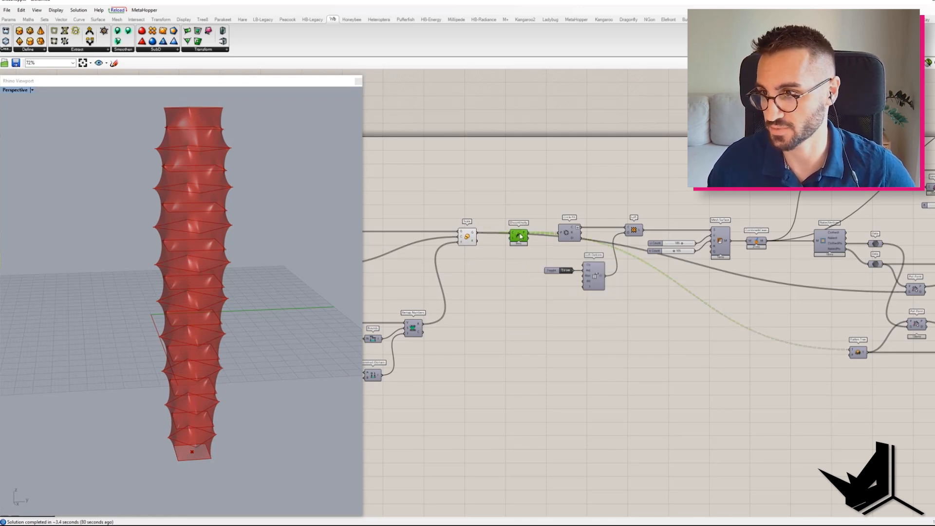
pyautogui.click(10, 19)
pyautogui.moveTo(514, 234); pyautogui.dragTo(514, 335)
pyautogui.moveTo(567, 374); pyautogui.dragTo(586, 409)
pyautogui.scroll(3, 615, 482)
# - Add a Dispatch component and feed the Param Viewer's output into its list input
pyautogui.doubleClick(618, 336)
pyautogui.write('DIS')
pyautogui.press('Return')
pyautogui.scroll(-3, 603, 334)
pyautogui.moveTo(603, 333); pyautogui.dragTo(577, 347)
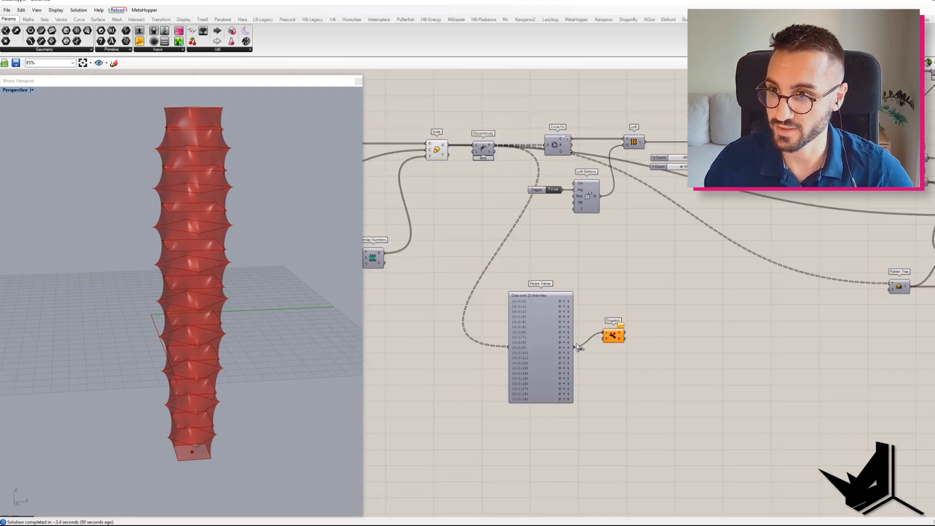
# - Create a panel listing 1 and 0 as separate items and connect it as the Dispatch pattern
pyautogui.doubleClick(612, 358)
pyautogui.write('//')
pyautogui.press('Return')
pyautogui.scroll(4, 602, 351)
pyautogui.doubleClick(624, 372)
pyautogui.write('1 0')
pyautogui.click(644, 430)
pyautogui.scroll(3, 636, 393)
pyautogui.rightClick(622, 389)
pyautogui.moveTo(636, 369); pyautogui.dragTo(677, 337)
pyautogui.click(646, 368)
pyautogui.moveTo(643, 402); pyautogui.dragTo(644, 428)
pyautogui.moveTo(706, 318); pyautogui.dragTo(699, 290)
pyautogui.scroll(-5, 761, 340)
pyautogui.scroll(4, 906, 325)
pyautogui.doubleClick(682, 329)
pyautogui.write('data')
pyautogui.click(681, 322)
pyautogui.moveTo(622, 335); pyautogui.dragTo(680, 290)
pyautogui.scroll(-4, 699, 406)
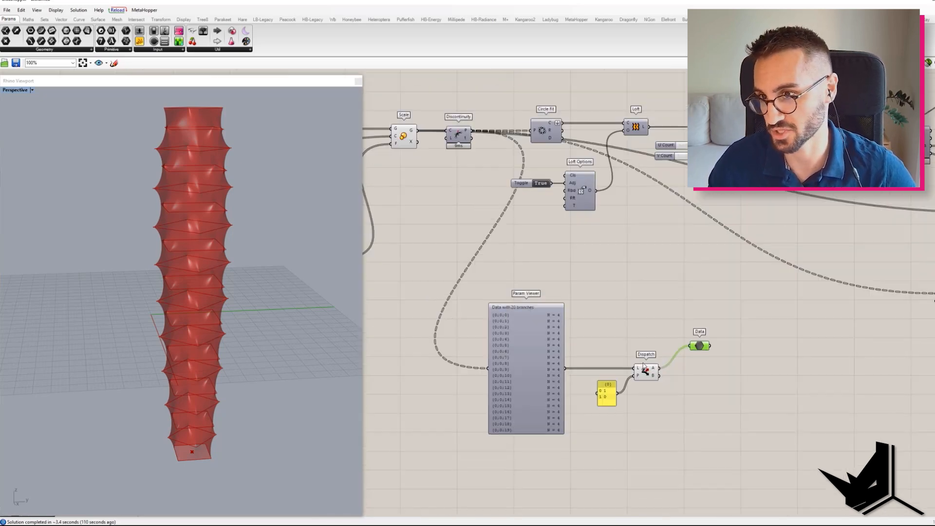
pyautogui.scroll(2, 717, 286)
pyautogui.click(708, 322)
pyautogui.moveTo(666, 322); pyautogui.dragTo(636, 400)
pyautogui.press('Delete')
# - Arrange two panels that list the Dispatch component's A and B path outputs
pyautogui.moveTo(730, 348)
pyautogui.mouseDown()
pyautogui.moveTo(736, 385)
pyautogui.moveTo(736, 365)
pyautogui.mouseUp()
pyautogui.moveTo(707, 371); pyautogui.dragTo(720, 362)
pyautogui.scroll(-2, 711, 335)
pyautogui.keyDown('alt'); pyautogui.moveTo(710, 336); pyautogui.dragTo(714, 421); pyautogui.keyUp('alt')
pyautogui.moveTo(656, 390); pyautogui.dragTo(691, 422)
pyautogui.moveTo(708, 427); pyautogui.dragTo(652, 400, button='right')
# - Add a Tree Branch component beside the Dispatch output panels
pyautogui.doubleClick(706, 368)
pyautogui.write('TRE')
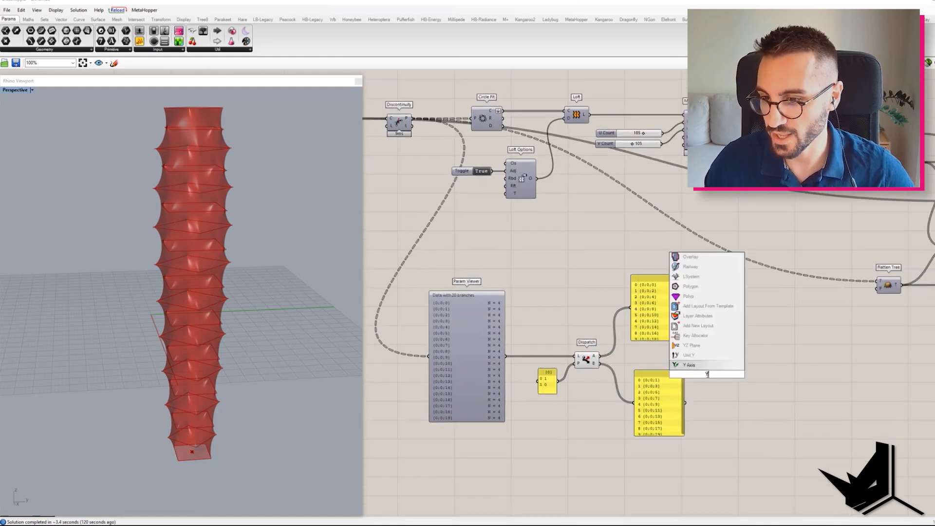
pyautogui.write('E BR')
pyautogui.click(704, 365)
# - Insert a relay in the Discontinuity-to-Param Viewer wire and feed Tree Branch with the relayed points and the Dispatch A paths
pyautogui.scroll(-4, 725, 361)
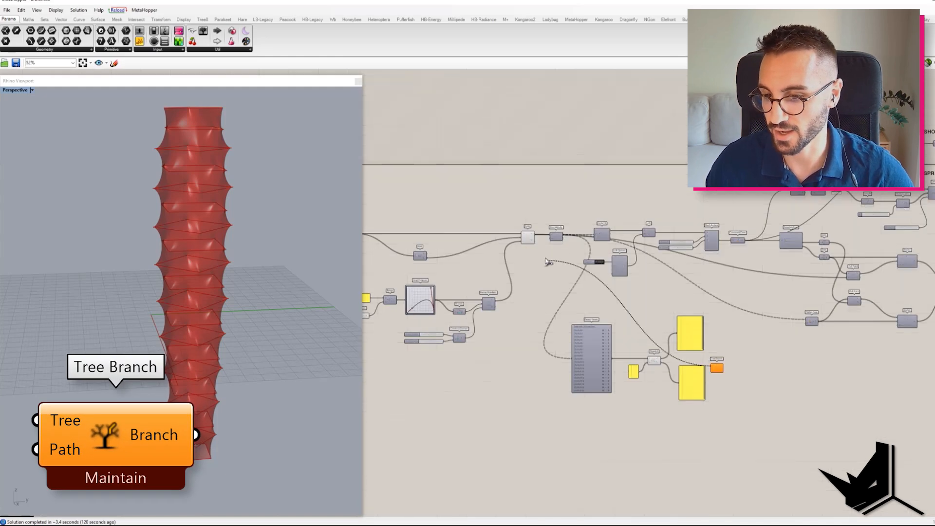
pyautogui.scroll(2, 551, 258)
pyautogui.doubleClick(568, 321)
pyautogui.moveTo(569, 322); pyautogui.dragTo(530, 460)
pyautogui.scroll(-2, 519, 432)
pyautogui.scroll(4, 701, 420)
pyautogui.moveTo(701, 421); pyautogui.dragTo(685, 288, button='right')
pyautogui.moveTo(691, 276); pyautogui.dragTo(778, 380)
pyautogui.scroll(-2, 777, 378)
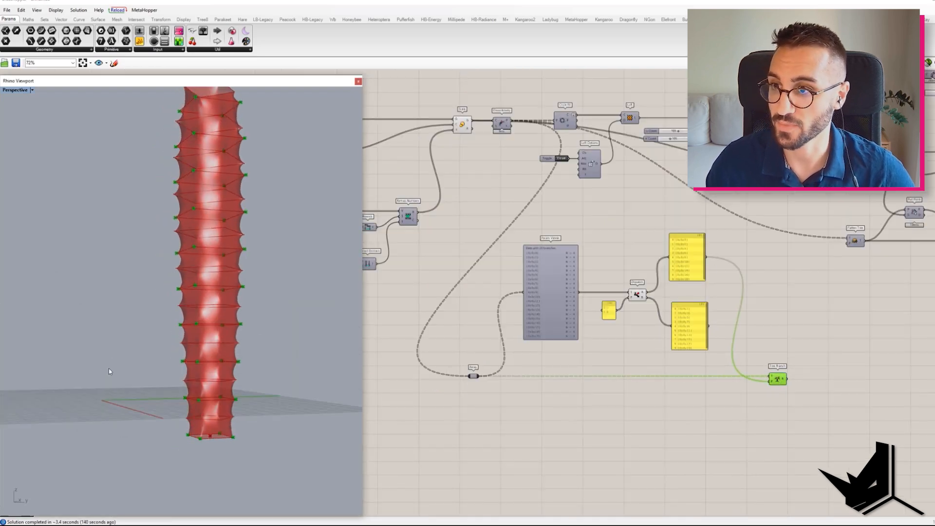
# - Duplicate the Tree Branch component, use the Dispatch B paths for the copy and align it below the first
pyautogui.scroll(2, 776, 373)
pyautogui.keyDown('alt'); pyautogui.moveTo(777, 370); pyautogui.dragTo(768, 423); pyautogui.keyUp('alt')
pyautogui.moveTo(776, 368); pyautogui.dragTo(808, 365)
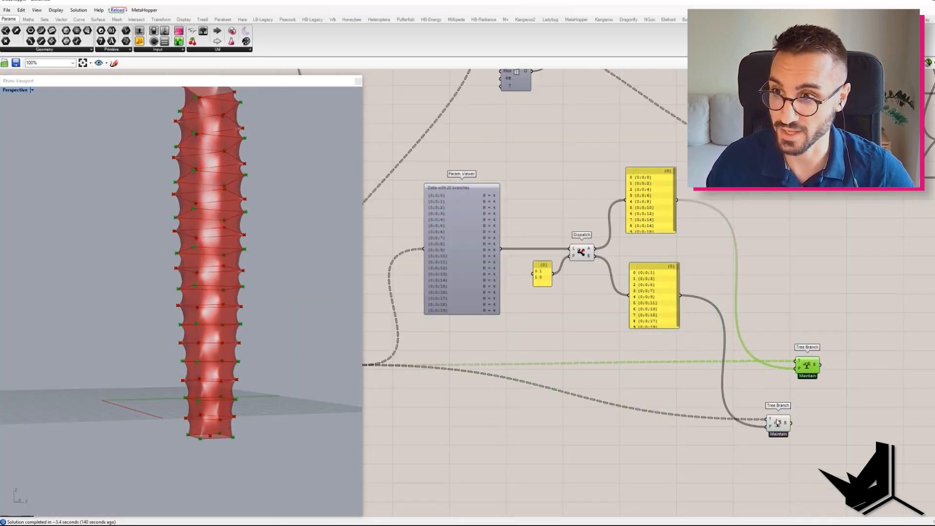
pyautogui.moveTo(778, 414); pyautogui.dragTo(798, 439)
# - Attach Param Viewers to the Tree Branch outputs to check their branch structure
pyautogui.click(846, 334)
pyautogui.moveTo(820, 365); pyautogui.dragTo(811, 439)
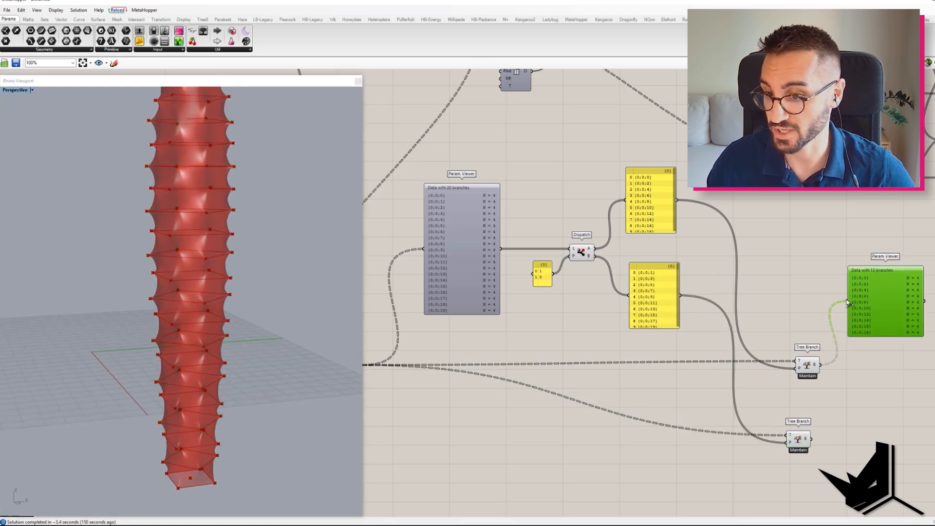
pyautogui.moveTo(880, 302); pyautogui.dragTo(881, 460)
pyautogui.moveTo(536, 340); pyautogui.dragTo(336, 271, button='right')
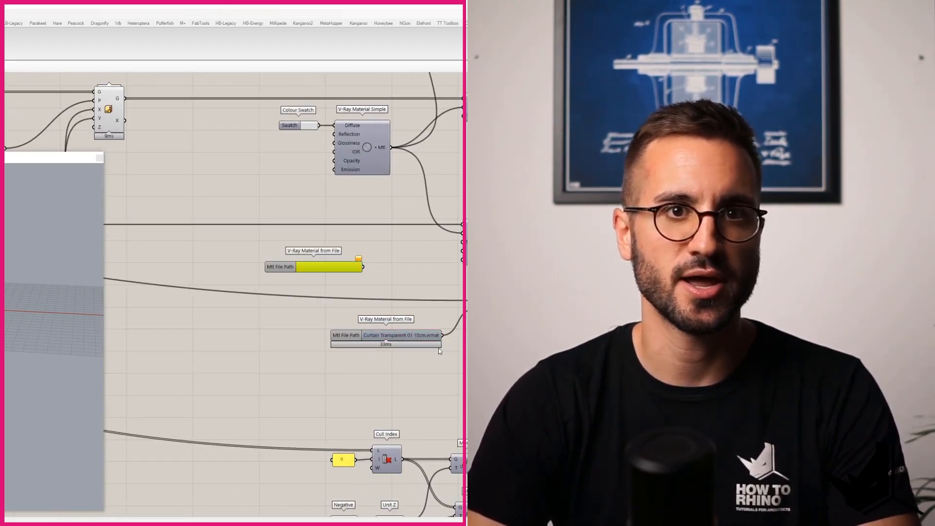
pyautogui.scroll(-2, 248, 268)
pyautogui.doubleClick(239, 231)
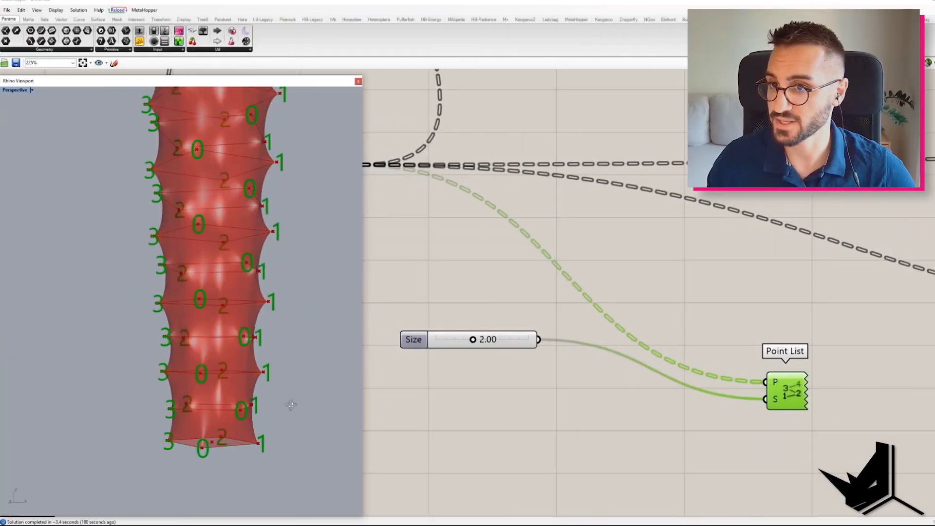
# - Annotate a screen capture of the tower with the zigzag corner connections and the relative offsets [+1][0] and [+1][-1]
pyautogui.moveTo(272, 287); pyautogui.dragTo(234, 288, button='right')
pyautogui.press('Print')
pyautogui.moveTo(71, 58); pyautogui.dragTo(934, 506)
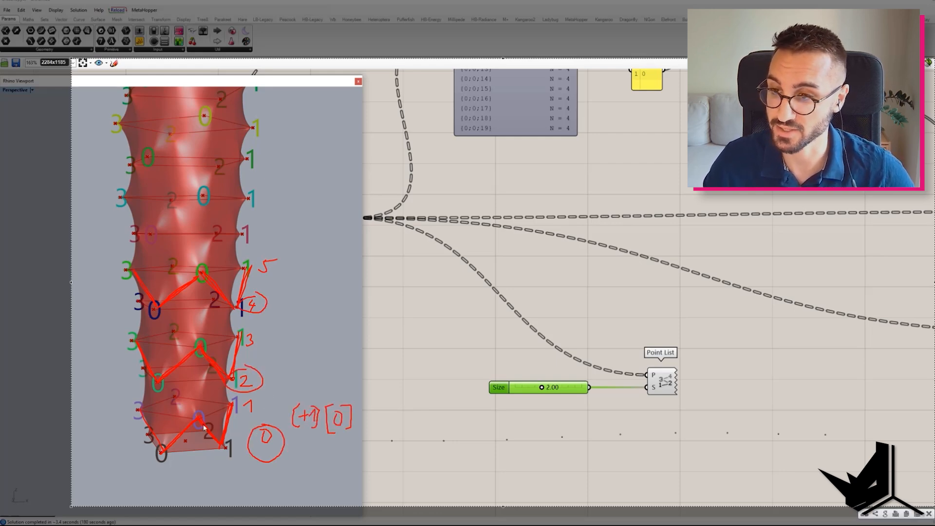
pyautogui.moveTo(280, 417); pyautogui.dragTo(344, 392)
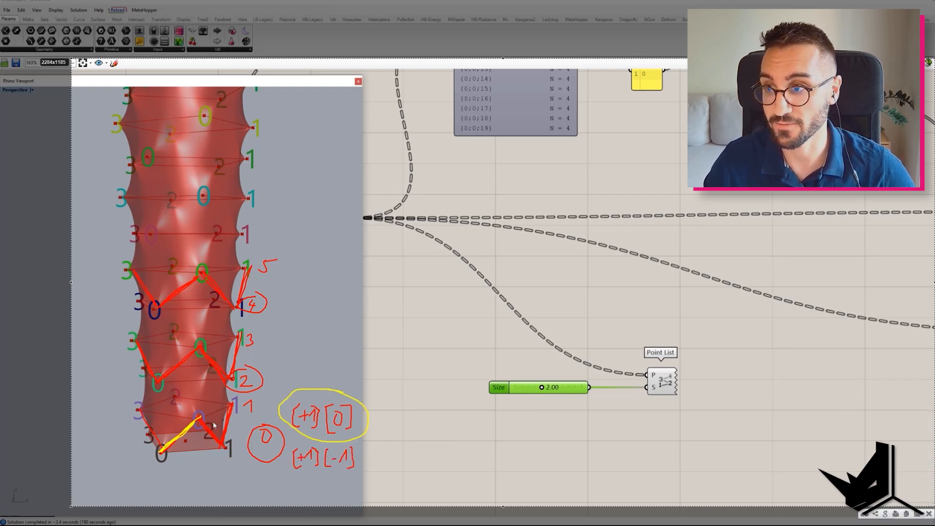
pyautogui.click(931, 489)
pyautogui.click(895, 412)
pyautogui.click(860, 498)
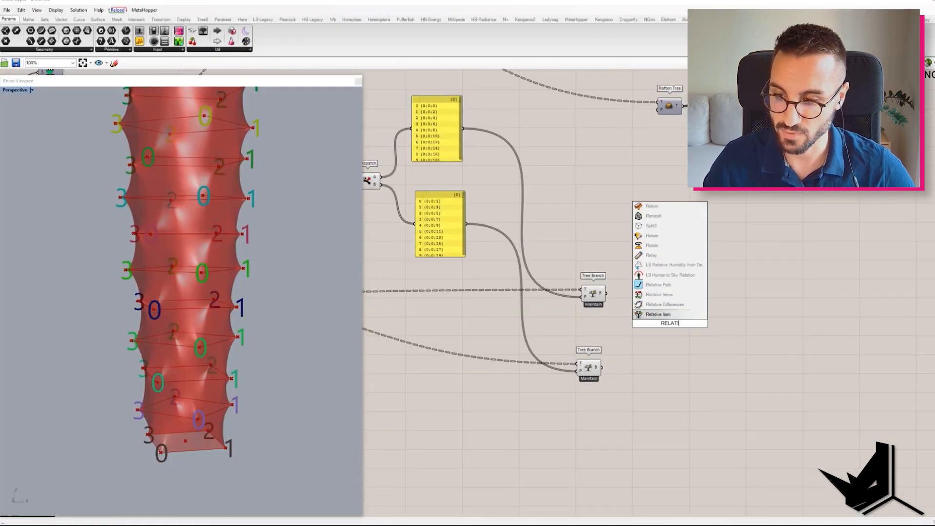
# - Add a Relative Items component fed by both Tree Branch outputs and give its offset a panel reading {+1}(0)
pyautogui.click(638, 295)
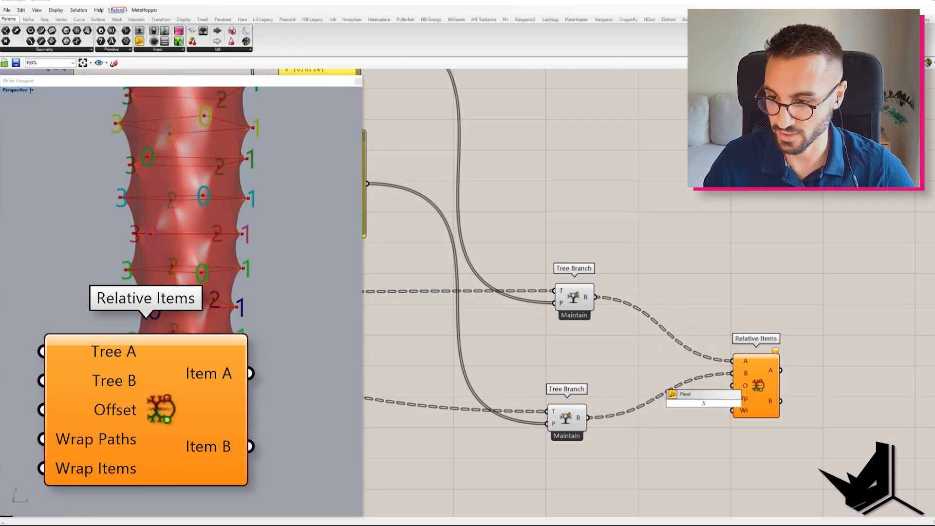
pyautogui.write('//{+1}(0)')
pyautogui.press('Return')
pyautogui.moveTo(698, 405); pyautogui.dragTo(732, 386)
# - Connect the Relative Items outputs with a Line component and correct the offset panel to {+1}[0]
pyautogui.click(754, 385)
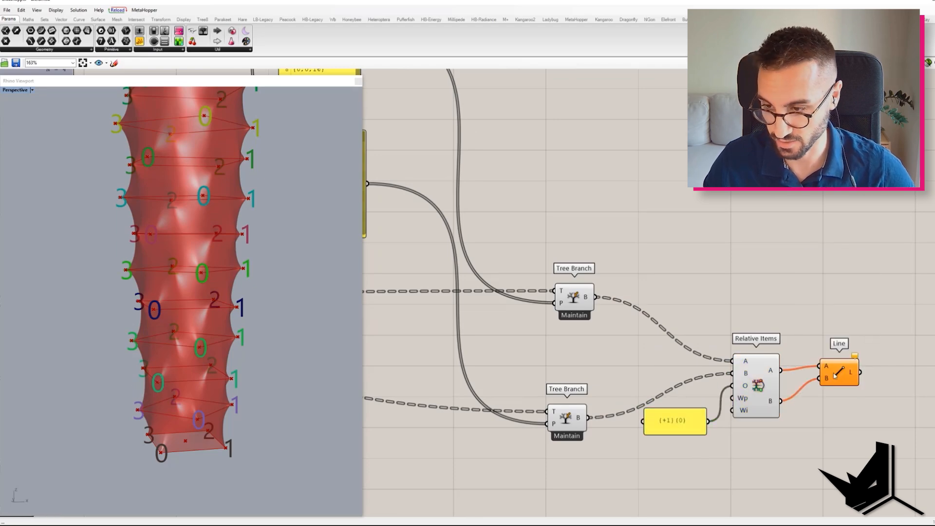
pyautogui.moveTo(834, 375); pyautogui.dragTo(870, 371, button='right')
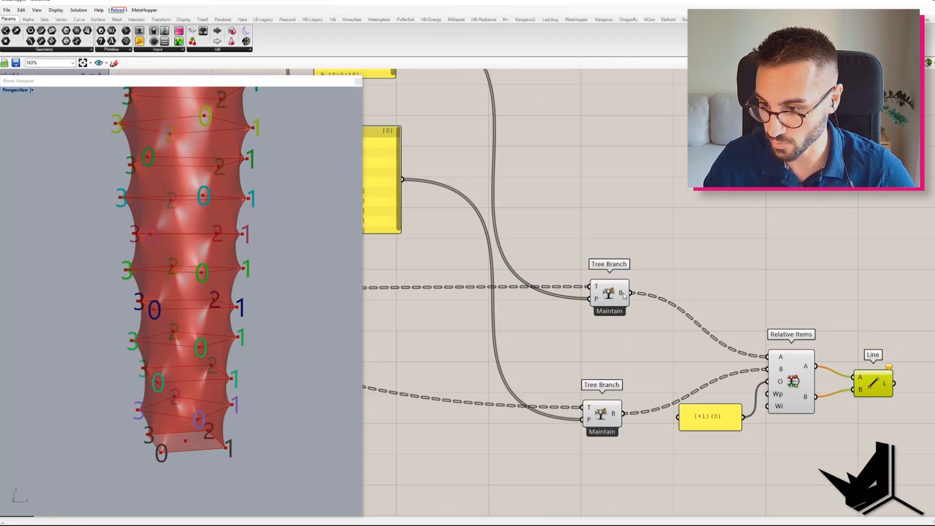
pyautogui.doubleClick(703, 425)
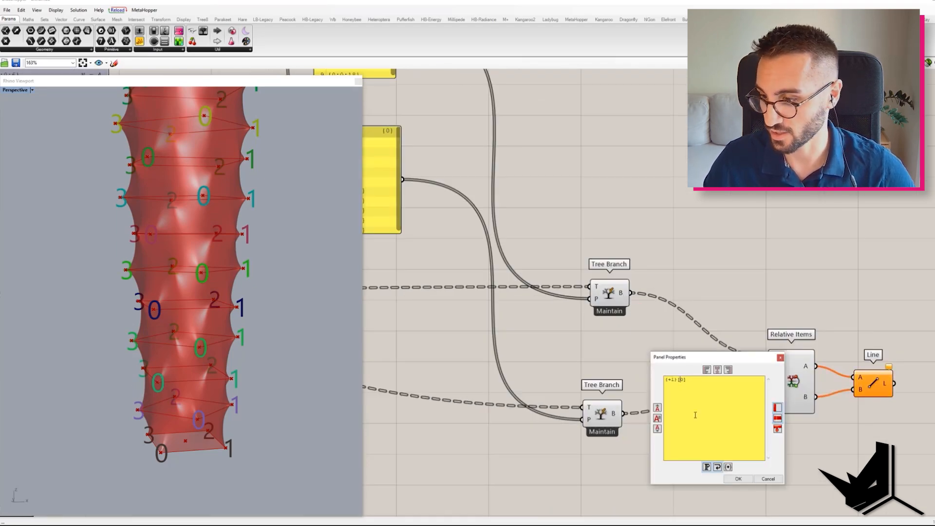
pyautogui.click(738, 479)
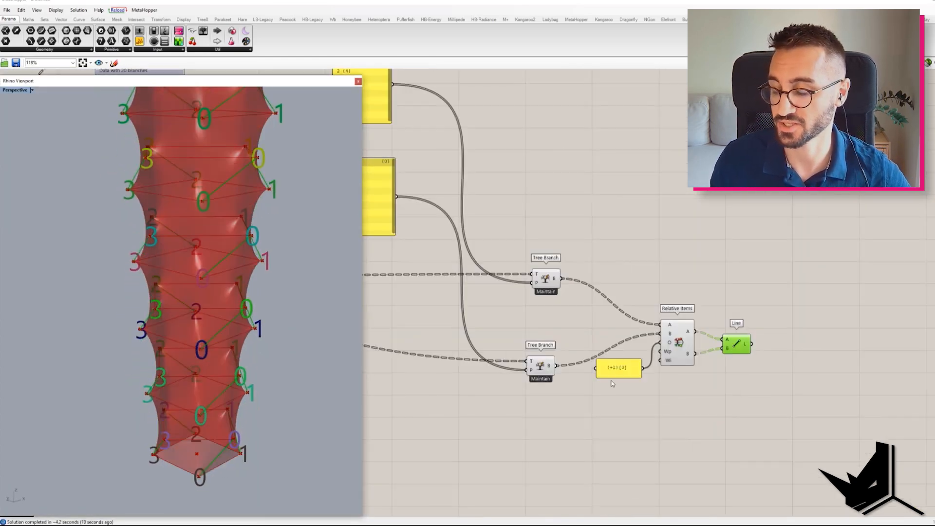
# - Add a second offset panel reading {+1}[-1] to Relative Items and feed a True toggle into its Wrap Items input
pyautogui.doubleClick(619, 368)
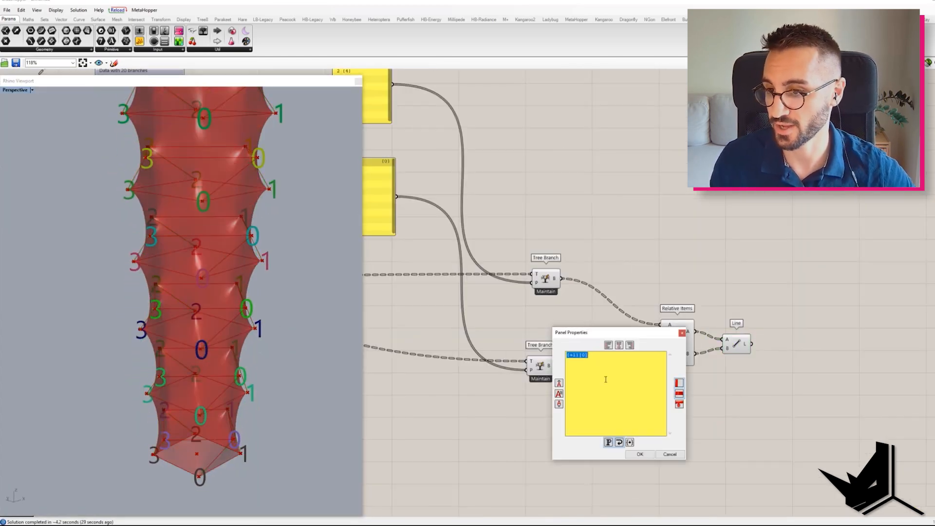
pyautogui.click(640, 454)
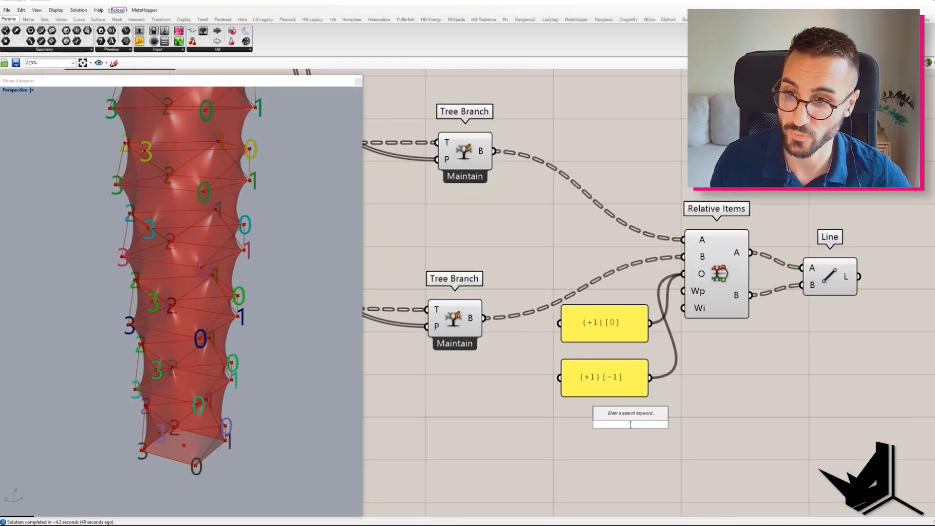
pyautogui.press('Return')
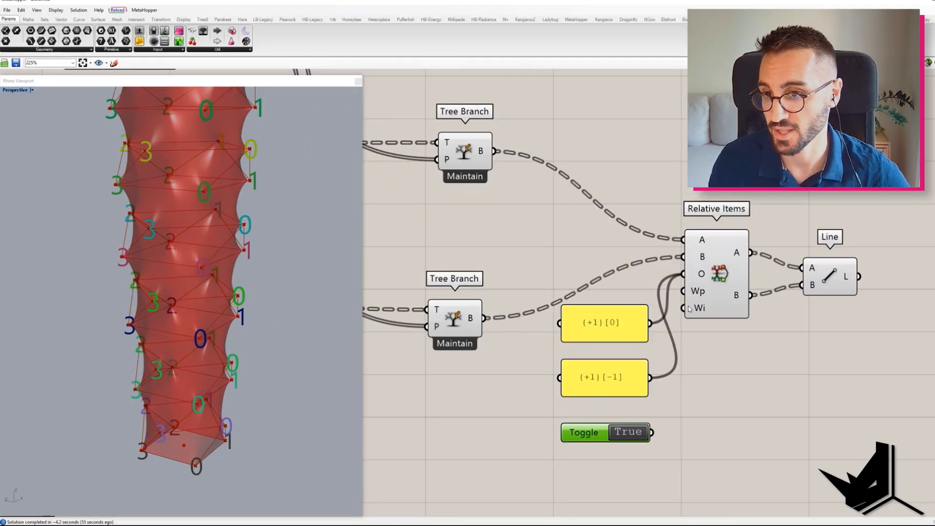
pyautogui.click(823, 280)
pyautogui.scroll(2, 170, 345)
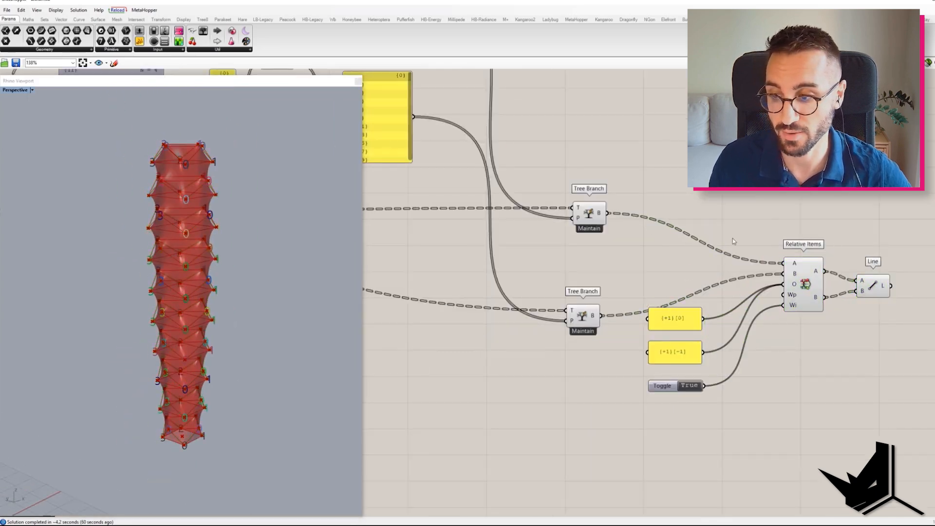
pyautogui.scroll(2, 197, 385)
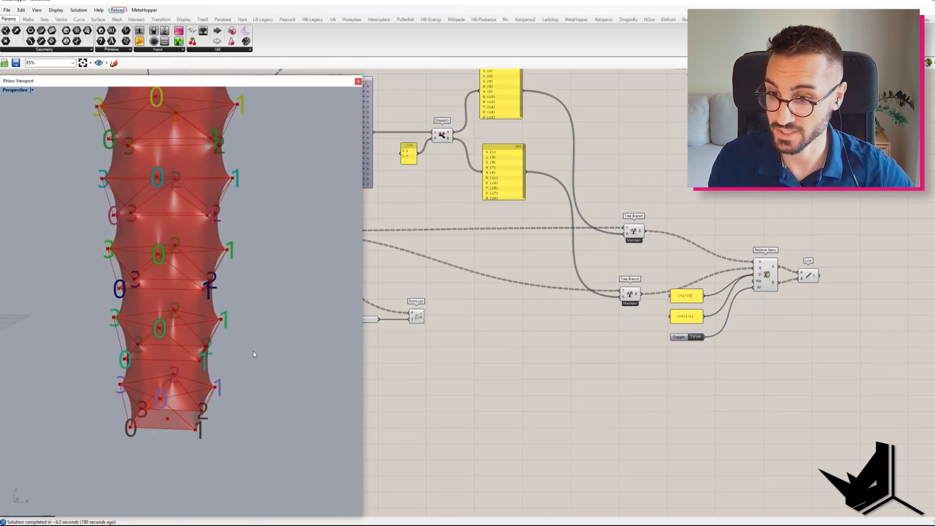
# - Annotate a screen capture of the tower with the remaining diagonals and their offsets {+1}[0] and {+1}[+1], and discard it
pyautogui.press('ctrl+Print')
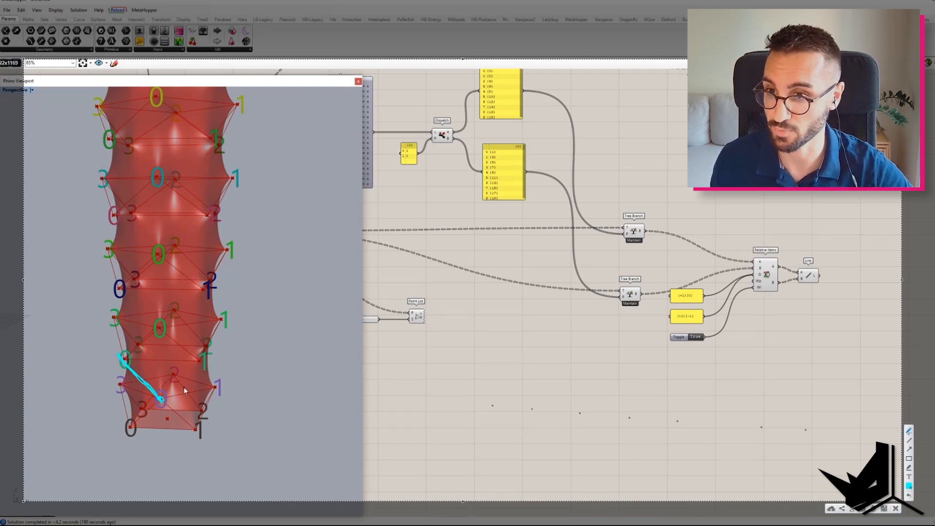
pyautogui.moveTo(117, 286); pyautogui.dragTo(160, 327)
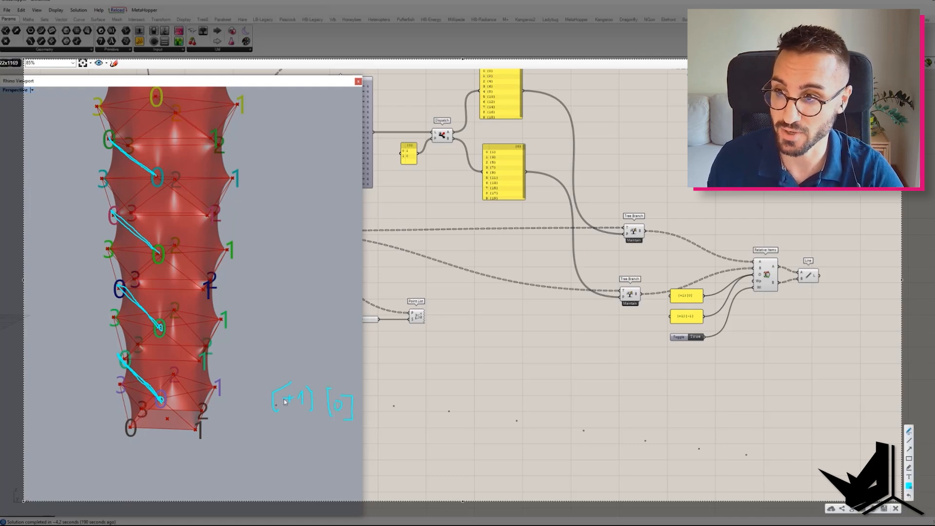
pyautogui.click(910, 486)
pyautogui.click(832, 408)
pyautogui.click(830, 493)
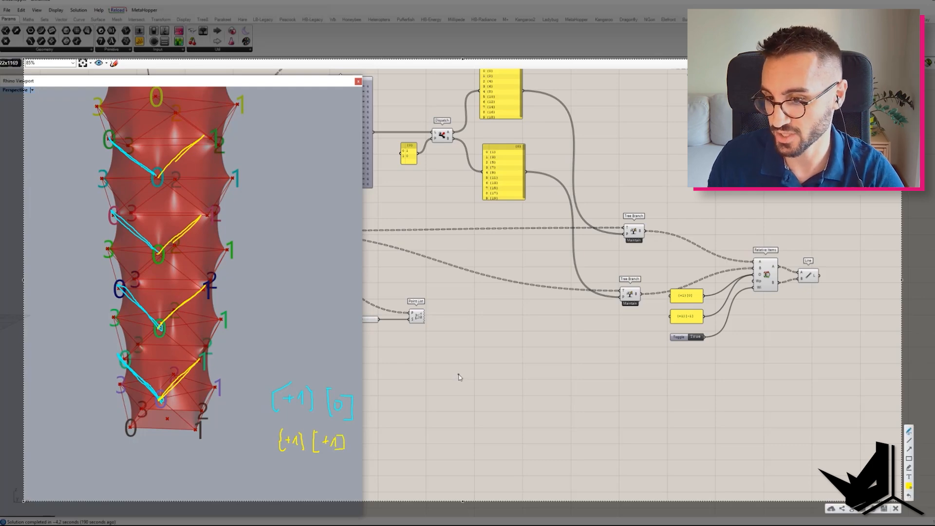
pyautogui.press('Escape')
# - Duplicate the Relative Items group with its panels, toggle and Line below the original and set the copy's second offset to {+1}[+1]
pyautogui.moveTo(852, 388); pyautogui.dragTo(669, 225)
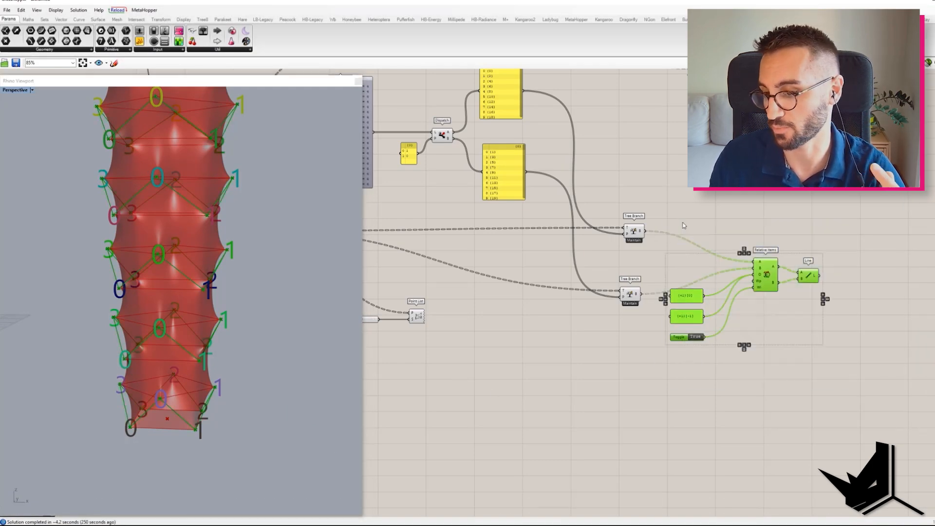
pyautogui.keyDown('alt'); pyautogui.moveTo(757, 268); pyautogui.dragTo(759, 393); pyautogui.keyUp('alt')
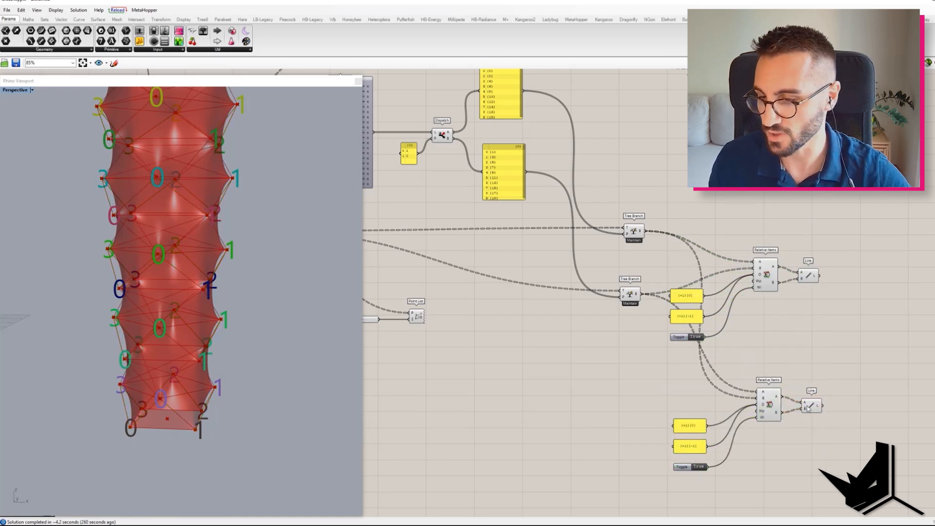
pyautogui.moveTo(118, 361); pyautogui.dragTo(141, 362, button='right')
pyautogui.scroll(4, 718, 465)
pyautogui.doubleClick(655, 421)
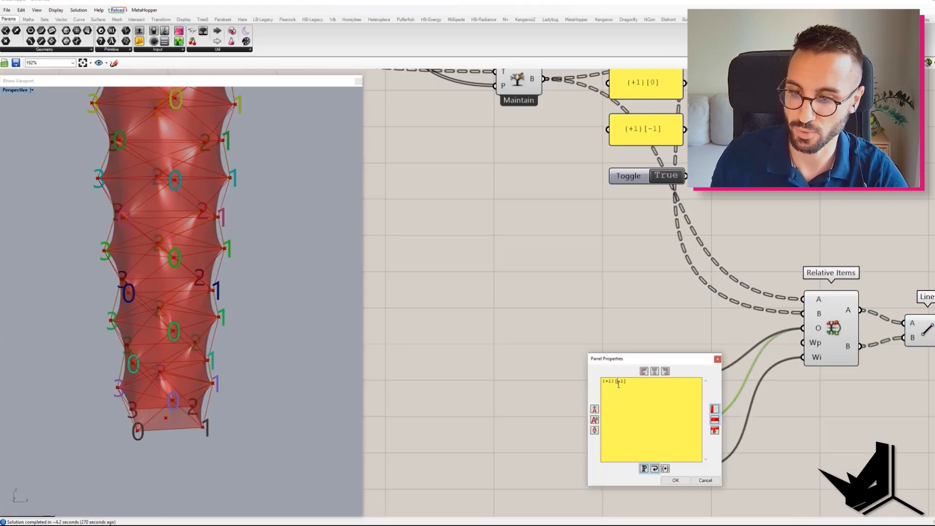
pyautogui.click(675, 480)
pyautogui.scroll(-3, 678, 410)
pyautogui.click(828, 363)
# - Hide the preview of the corner point index labels and view the whole tower
pyautogui.moveTo(234, 356); pyautogui.dragTo(338, 346, button='right')
pyautogui.scroll(-4, 180, 418)
pyautogui.scroll(-4, 658, 316)
pyautogui.moveTo(659, 329); pyautogui.dragTo(423, 140)
pyautogui.middleClick(390, 102)
pyautogui.click(411, 115)
pyautogui.moveTo(123, 295); pyautogui.dragTo(185, 347, button='right')
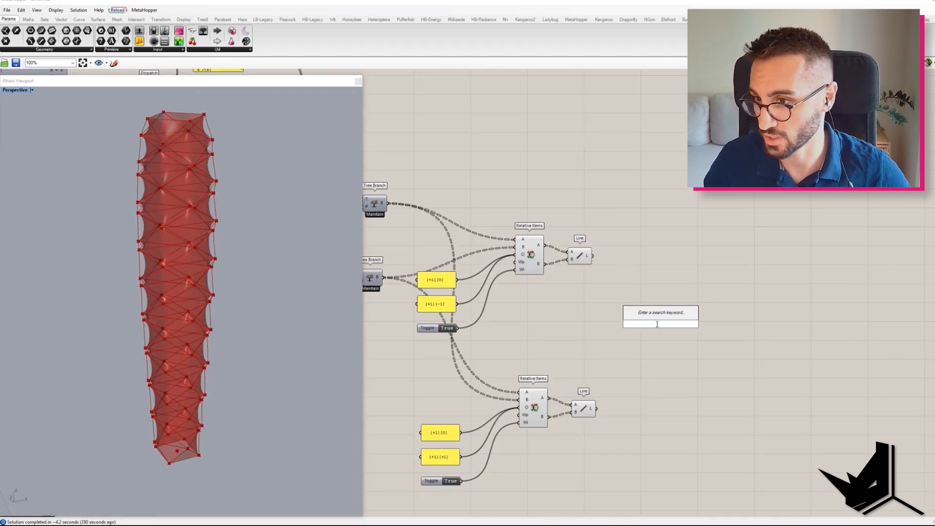
# - Add a Merge component that combines both Line outputs and place it between the two Line components
pyautogui.press('Return')
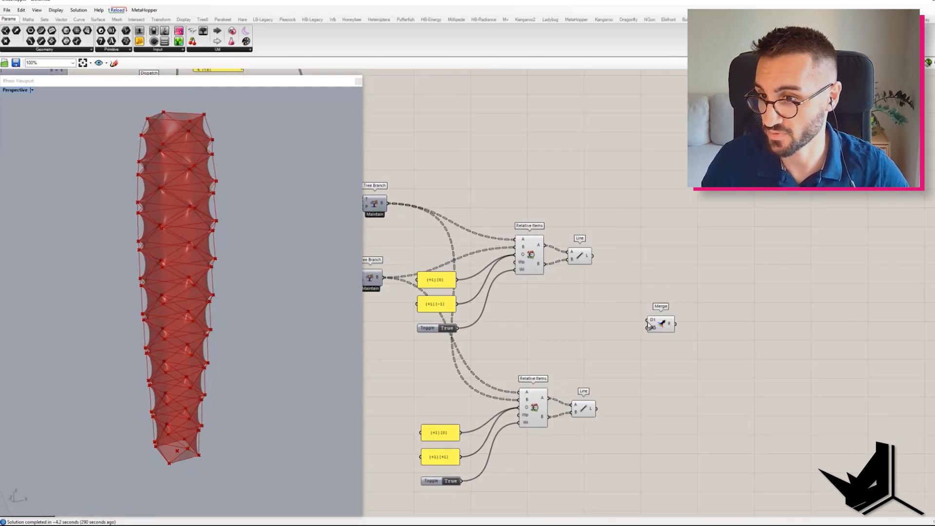
pyautogui.moveTo(603, 406); pyautogui.dragTo(596, 408)
pyautogui.moveTo(661, 324); pyautogui.dragTo(666, 345)
pyautogui.moveTo(579, 256)
pyautogui.mouseDown()
pyautogui.moveTo(622, 245)
pyautogui.moveTo(588, 261)
pyautogui.mouseUp()
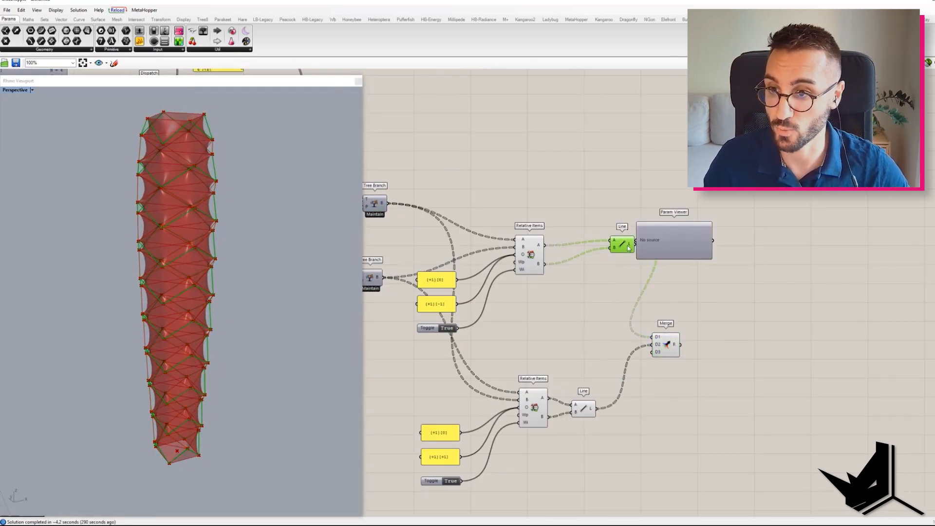
# - Check the branch structure of the Line and Merge outputs with a Param Viewer, and undo its placement
pyautogui.moveTo(601, 260); pyautogui.dragTo(635, 239)
pyautogui.moveTo(674, 242); pyautogui.dragTo(695, 442)
pyautogui.moveTo(598, 410); pyautogui.dragTo(676, 420)
pyautogui.hotkey('ctrl', 'z')
pyautogui.hotkey('ctrl', 'z')
pyautogui.hotkey('ctrl', 'z')
pyautogui.hotkey('ctrl', 'z')
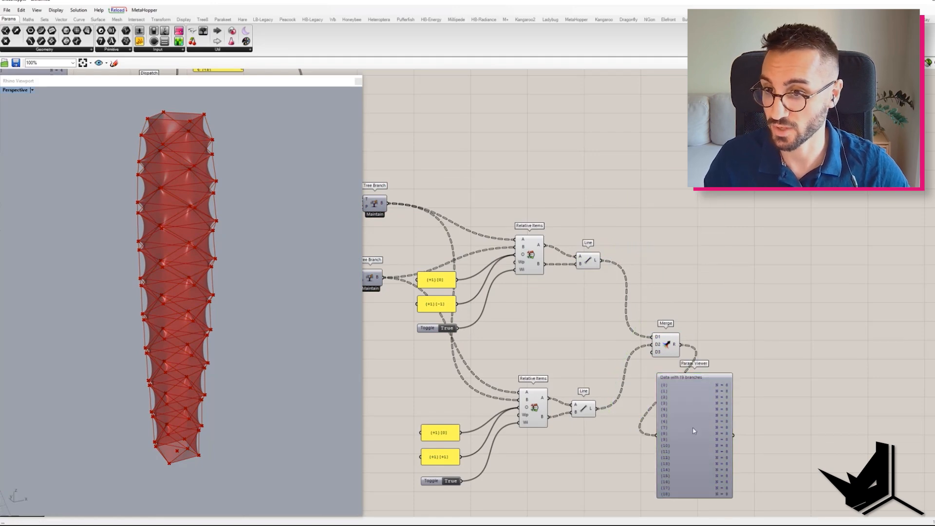
# - Divide the merged lines with a Divide Curve component controlled by a count slider
pyautogui.doubleClick(681, 346)
pyautogui.write('D')
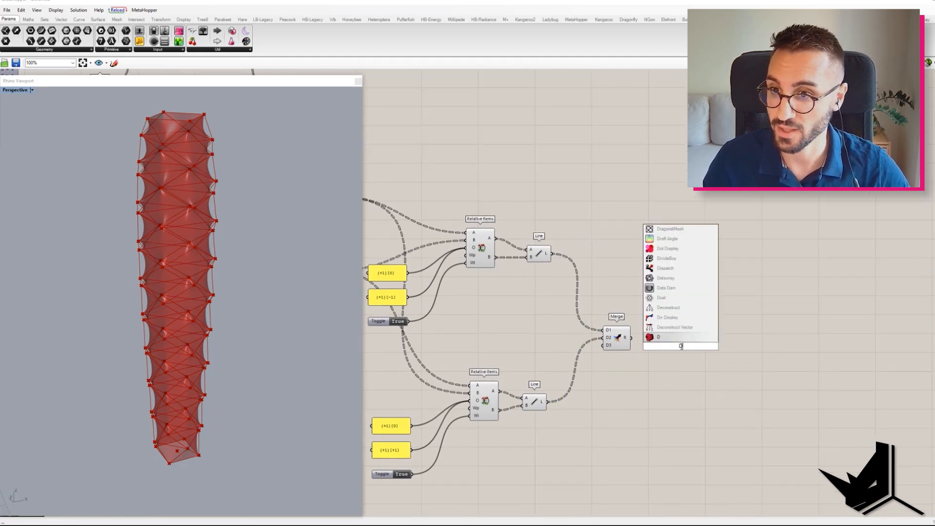
pyautogui.write('iv')
pyautogui.press('Return')
pyautogui.moveTo(631, 338); pyautogui.dragTo(669, 338)
pyautogui.moveTo(681, 346); pyautogui.dragTo(710, 382)
pyautogui.doubleClick(680, 382)
pyautogui.write('1')
pyautogui.moveTo(672, 383); pyautogui.dragTo(663, 369)
pyautogui.click(733, 350)
# - Add a Mesh Closest Point component and feed it the division points and the smoothed tower mesh
pyautogui.moveTo(190, 265); pyautogui.dragTo(260, 271, button='right')
pyautogui.doubleClick(878, 317)
pyautogui.write('mesh clo')
pyautogui.click(879, 307)
pyautogui.moveTo(867, 312); pyautogui.dragTo(879, 345)
pyautogui.scroll(-7, 381, 379)
pyautogui.scroll(5, 545, 297)
pyautogui.moveTo(485, 427); pyautogui.dragTo(714, 427)
pyautogui.scroll(-2, 684, 425)
# - Hide the preview of the line and division components upstream of Mesh Closest Point
pyautogui.moveTo(613, 405); pyautogui.dragTo(429, 312)
pyautogui.hotkey('ctrl', 'q')
pyautogui.moveTo(125, 297); pyautogui.dragTo(146, 293, button='right')
pyautogui.scroll(6, 853, 359)
pyautogui.click(765, 393)
# - Add an Interpolate curve component through the closest points on the mesh
pyautogui.moveTo(98, 258); pyautogui.dragTo(132, 266, button='right')
pyautogui.moveTo(850, 393); pyautogui.dragTo(668, 374, button='right')
pyautogui.doubleClick(668, 374)
pyautogui.write('interpo')
pyautogui.click(668, 310)
pyautogui.moveTo(656, 362); pyautogui.dragTo(599, 363)
pyautogui.moveTo(668, 371); pyautogui.dragTo(723, 374)
# - Hide the preview of Mesh Closest Point and inspect the interpolated curves on the tower
pyautogui.moveTo(630, 426); pyautogui.dragTo(570, 307)
pyautogui.hotkey('ctrl', 'q')
pyautogui.scroll(5, 183, 146)
pyautogui.moveTo(187, 163); pyautogui.dragTo(230, 164, button='right')
pyautogui.scroll(-6, 637, 269)
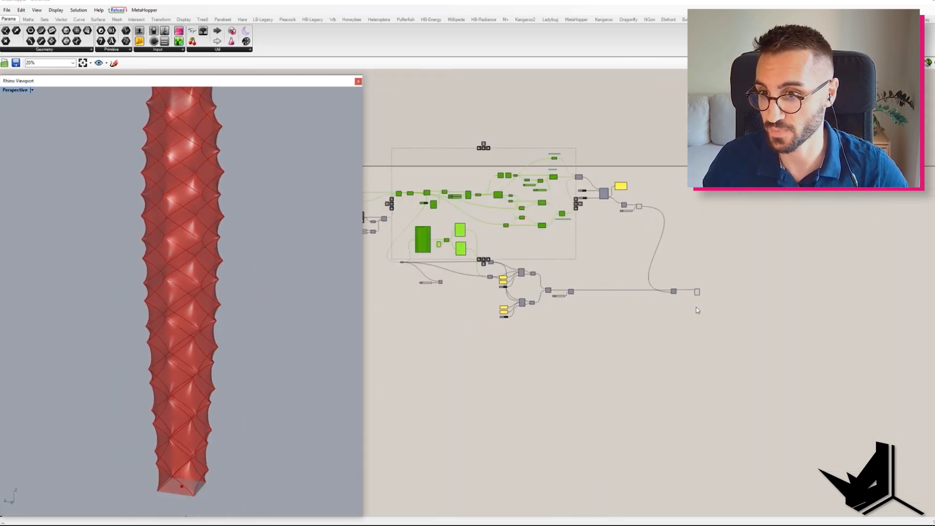
# - Add a Pipe component after Interpolate with a 0.10 radius slider limited to 0–0.5
pyautogui.scroll(6, 701, 297)
pyautogui.click(607, 273)
pyautogui.doubleClick(689, 314)
pyautogui.write('pipe')
pyautogui.press('Return')
pyautogui.doubleClick(652, 330)
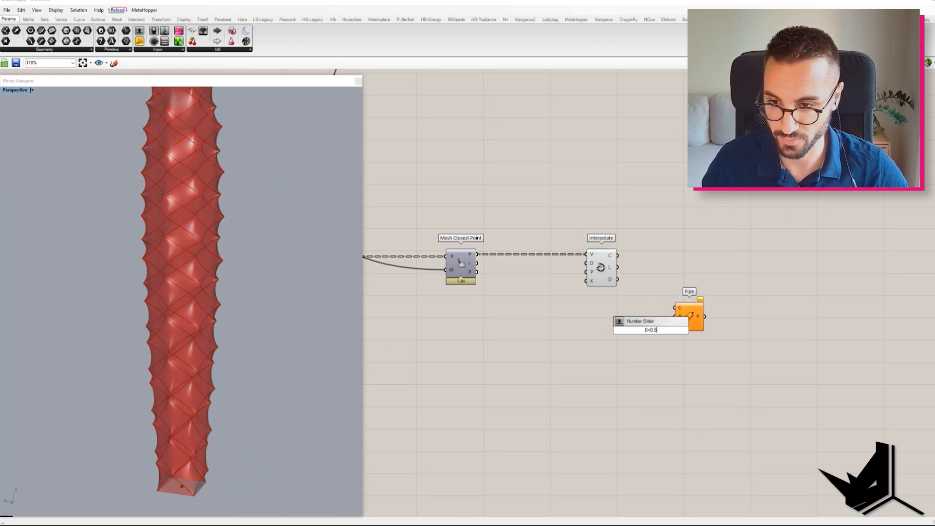
pyautogui.write('0<0.5')
pyautogui.press('Return')
# - Pipe the interpolated curves with a caps slider of 2 and hide the preview of the Interpolate component
pyautogui.doubleClick(652, 351)
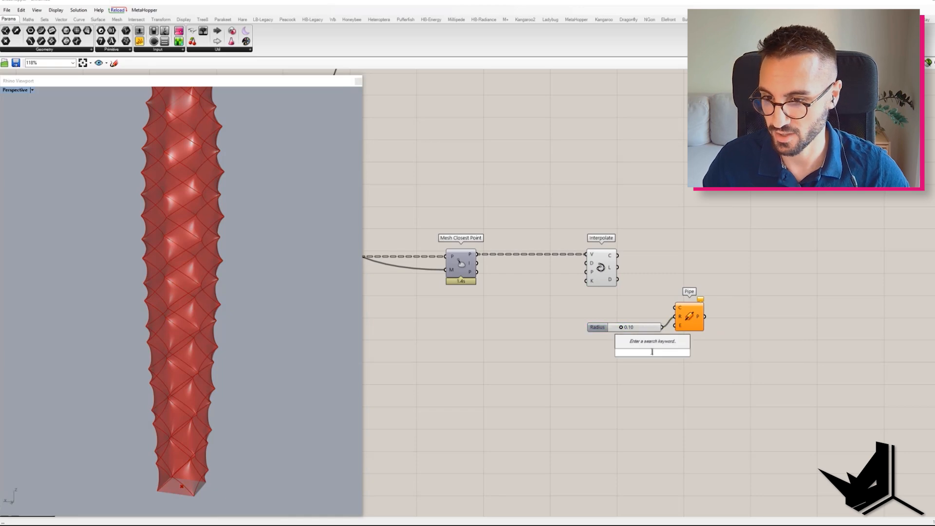
pyautogui.moveTo(681, 316); pyautogui.dragTo(590, 358)
pyautogui.moveTo(598, 328); pyautogui.dragTo(661, 294)
pyautogui.click(600, 268)
pyautogui.middleClick(597, 260)
pyautogui.click(558, 246)
pyautogui.scroll(-4, 244, 230)
pyautogui.moveTo(244, 230); pyautogui.dragTo(131, 335, button='right')
pyautogui.scroll(8, 281, 245)
pyautogui.scroll(-1, 132, 335)
# - Add a Scale NU component and place it beyond the Pipe component
pyautogui.moveTo(837, 318); pyautogui.dragTo(616, 311, button='right')
pyautogui.doubleClick(620, 311)
pyautogui.write('scale')
pyautogui.press('Return')
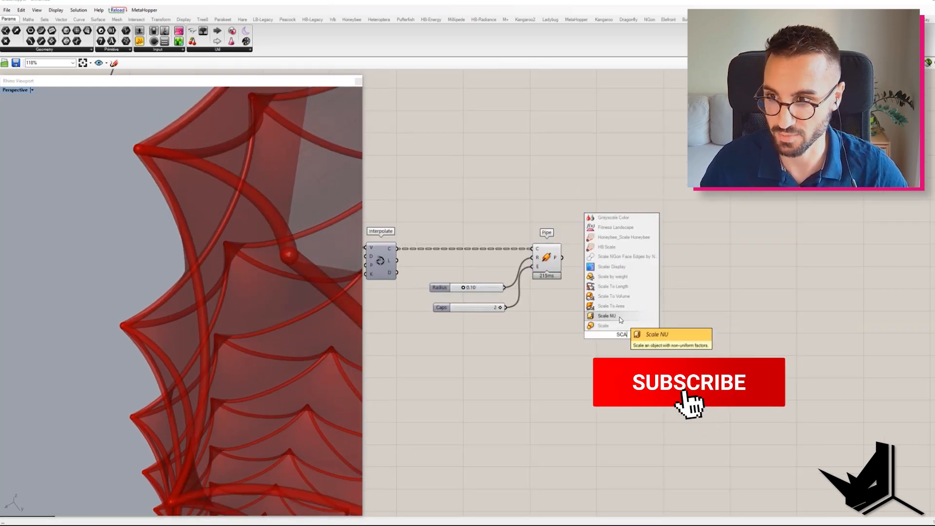
pyautogui.click(618, 316)
pyautogui.moveTo(620, 318); pyautogui.dragTo(729, 352)
# - Add a Bounding Box component for the flattened Pipe output and set it to Union Box
pyautogui.doubleClick(622, 328)
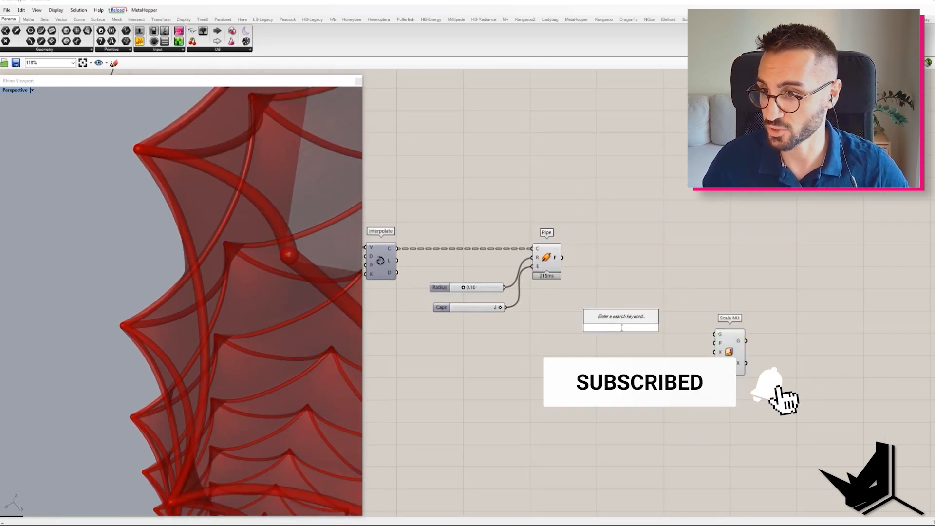
pyautogui.write('box')
pyautogui.click(616, 299)
pyautogui.moveTo(606, 324); pyautogui.dragTo(562, 257)
pyautogui.rightClick(557, 258)
pyautogui.click(574, 298)
pyautogui.click(621, 327)
pyautogui.rightClick(621, 330)
pyautogui.click(648, 369)
# - Use the bounding box's Volume centroid as the origin of an XY Plane and feed the plane and pipes into Scale NU
pyautogui.doubleClick(657, 380)
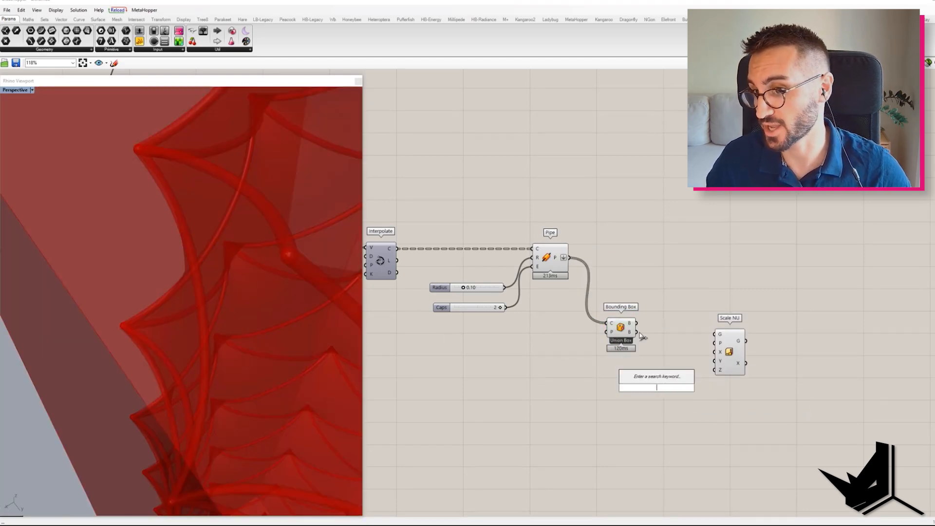
pyautogui.write('V')
pyautogui.click(640, 369)
pyautogui.moveTo(642, 387); pyautogui.dragTo(637, 333)
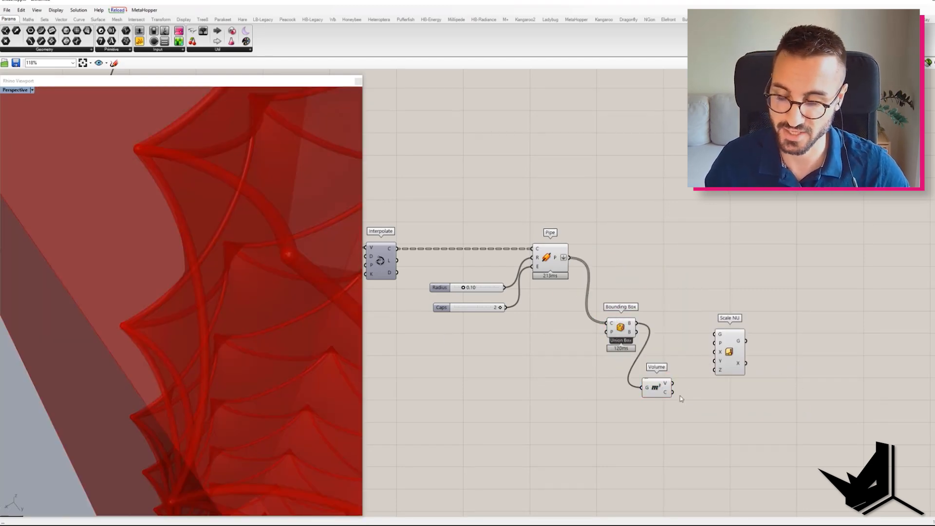
pyautogui.doubleClick(691, 394)
pyautogui.write('xy')
pyautogui.click(681, 383)
pyautogui.moveTo(591, 263); pyautogui.dragTo(569, 258)
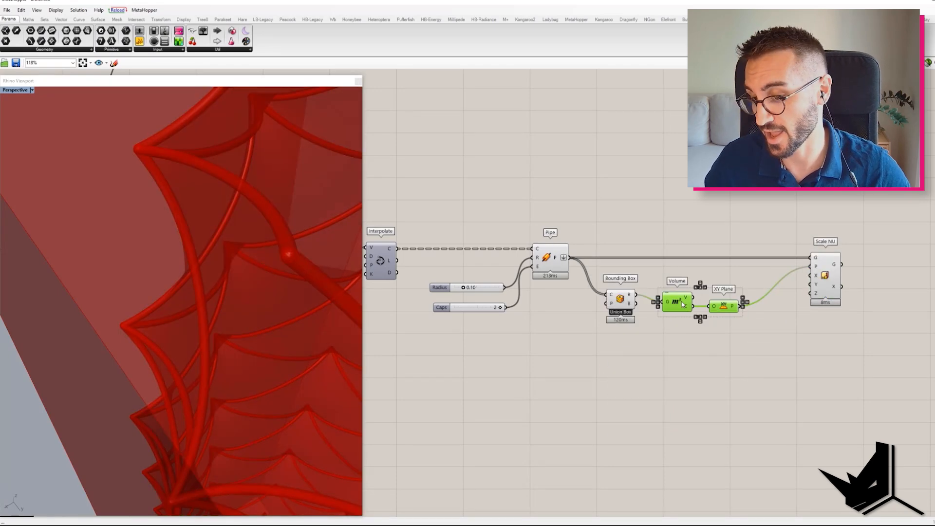
# - Add a number slider and use it for both the X and Y scale factors of Scale NU
pyautogui.doubleClick(691, 337)
pyautogui.write('//')
pyautogui.press('BackSpace')
pyautogui.press('BackSpace')
pyautogui.write('slider')
pyautogui.click(693, 320)
pyautogui.doubleClick(723, 336)
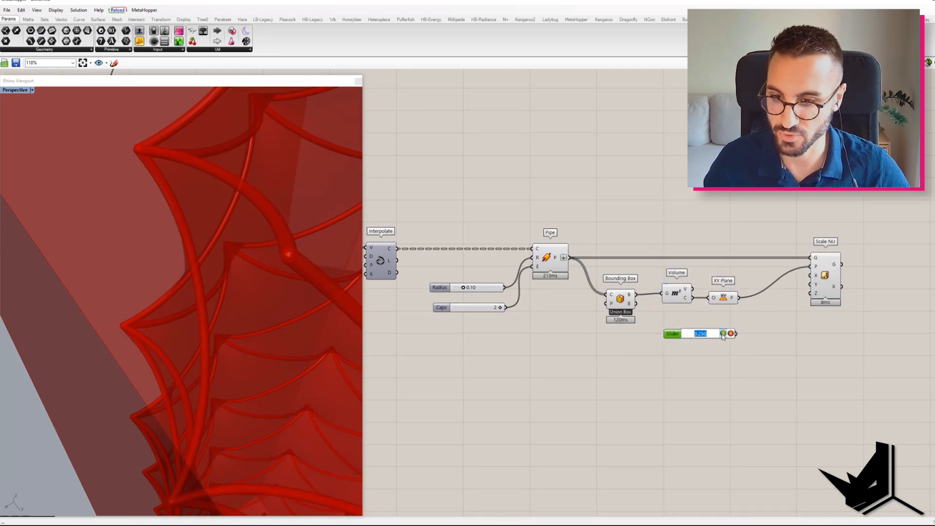
pyautogui.moveTo(799, 280); pyautogui.dragTo(809, 275)
pyautogui.click(716, 334)
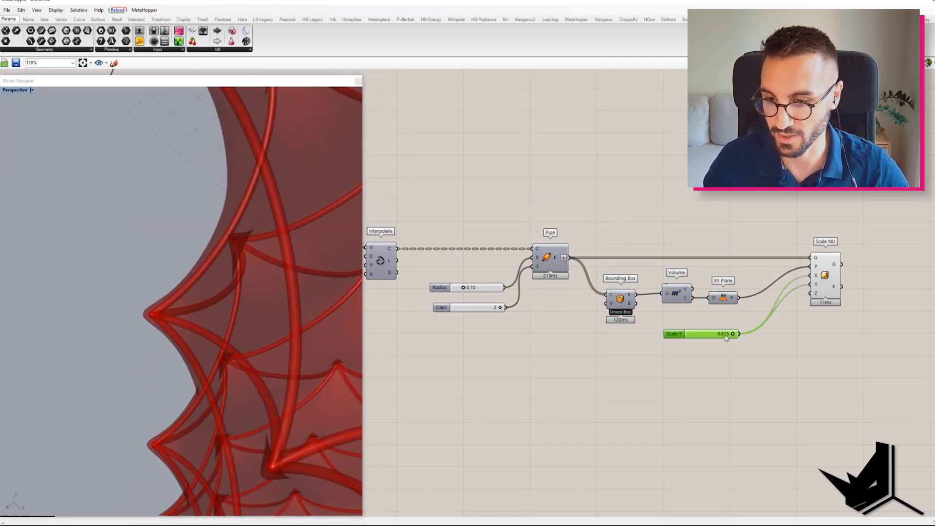
# - Fine-tune the shared X and Y scale factor of Scale NU to 0.980 and check the pipes against the mesh edge
pyautogui.moveTo(726, 337); pyautogui.dragTo(727, 338)
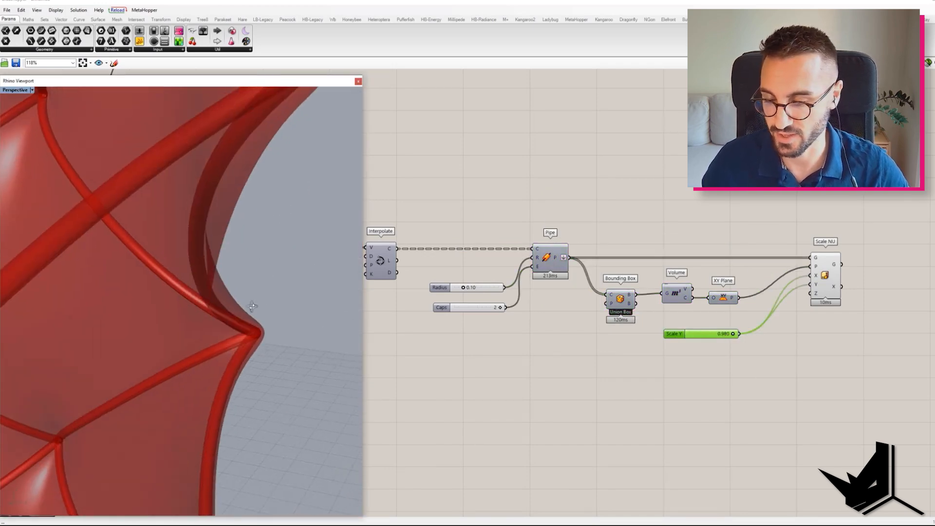
pyautogui.scroll(-6, 613, 336)
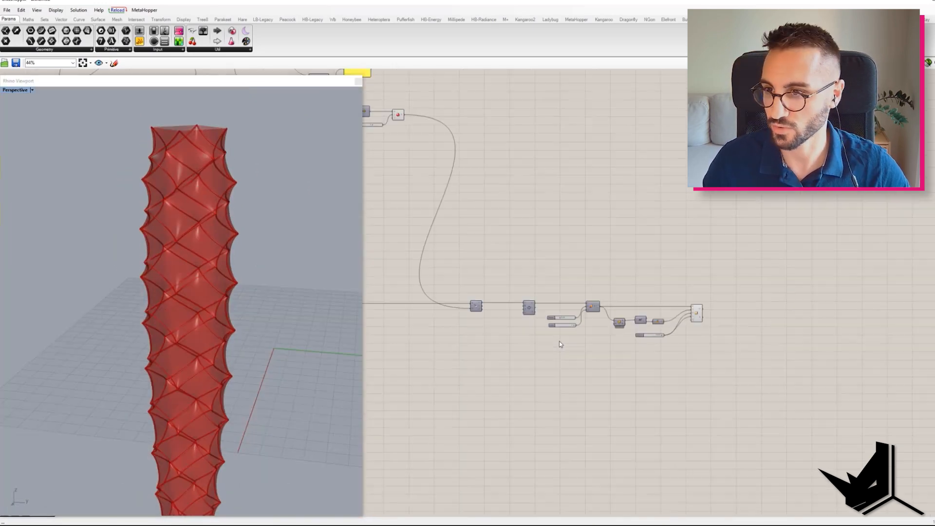
pyautogui.moveTo(559, 341); pyautogui.dragTo(725, 388, button='right')
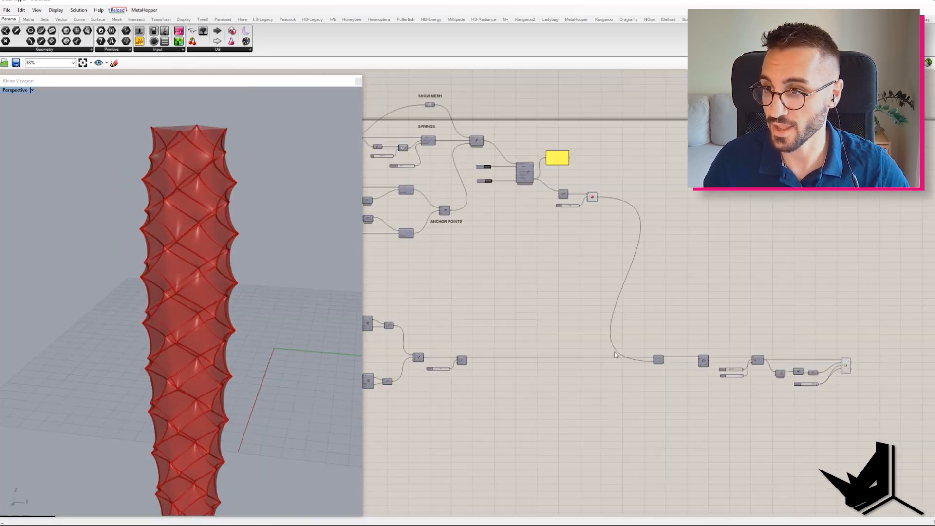
# - Add a Mesh | Plane intersection component and place it near the Loft and Mesh Surface part of the definition
pyautogui.doubleClick(552, 314)
pyautogui.write('mesh plane')
pyautogui.click(550, 268)
pyautogui.scroll(-2, 679, 302)
pyautogui.moveTo(553, 314); pyautogui.dragTo(735, 341)
pyautogui.scroll(7, 510, 267)
pyautogui.moveTo(714, 322); pyautogui.dragTo(637, 324, button='right')
# - Add a Planar component and feed the Circle Fit curves into it to get their planes
pyautogui.doubleClick(583, 165)
pyautogui.write('ispla')
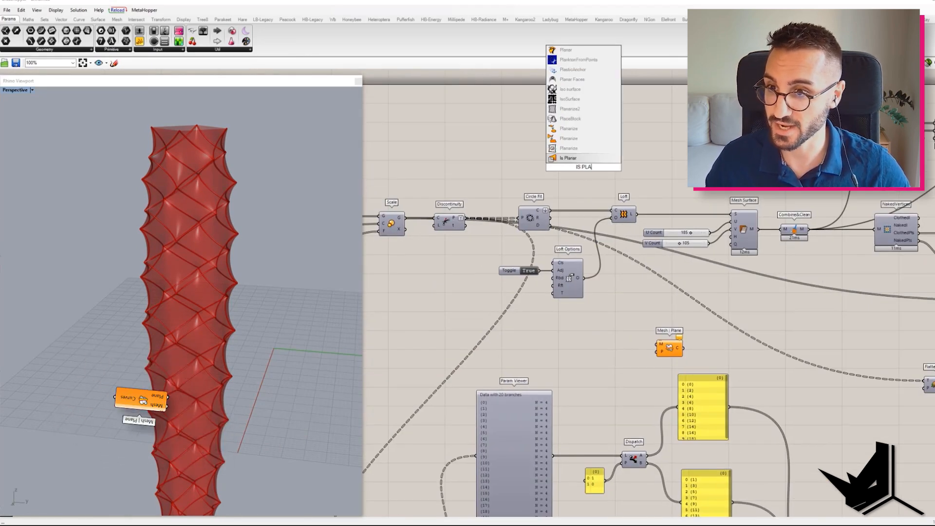
pyautogui.moveTo(591, 166); pyautogui.dragTo(556, 166)
pyautogui.write('planar')
pyautogui.click(550, 109)
pyautogui.moveTo(550, 211); pyautogui.dragTo(718, 317)
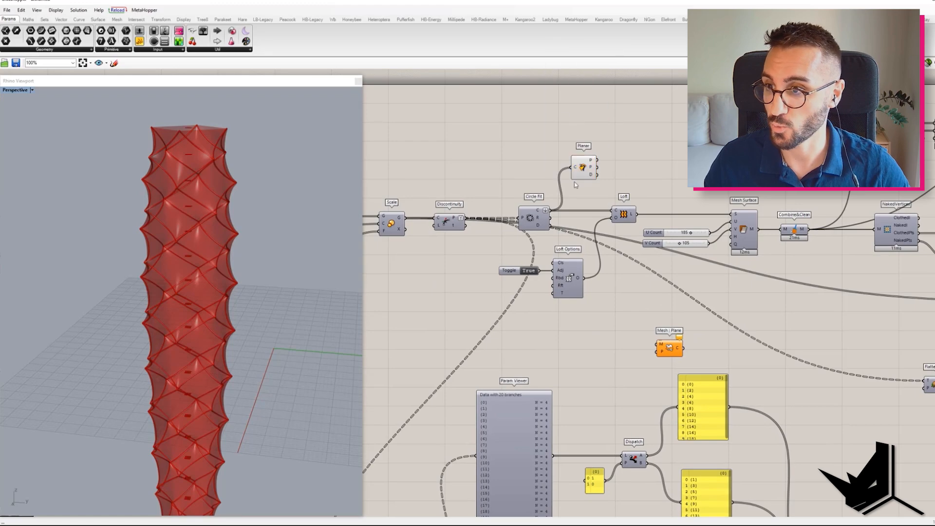
# - Move Planar and Mesh | Plane below the Catmull-Clark Subdivision and feed the planes and smoothed mesh into Mesh | Plane
pyautogui.scroll(4, 643, 348)
pyautogui.keyDown('shift'); pyautogui.click(613, 341); pyautogui.keyUp('shift')
pyautogui.scroll(-8, 612, 342)
pyautogui.moveTo(613, 343); pyautogui.dragTo(743, 348)
pyautogui.scroll(6, 780, 340)
pyautogui.click(569, 275)
pyautogui.moveTo(558, 185); pyautogui.dragTo(576, 378)
pyautogui.scroll(-12, 205, 174)
pyautogui.scroll(20, 205, 179)
pyautogui.scroll(-8, 249, 185)
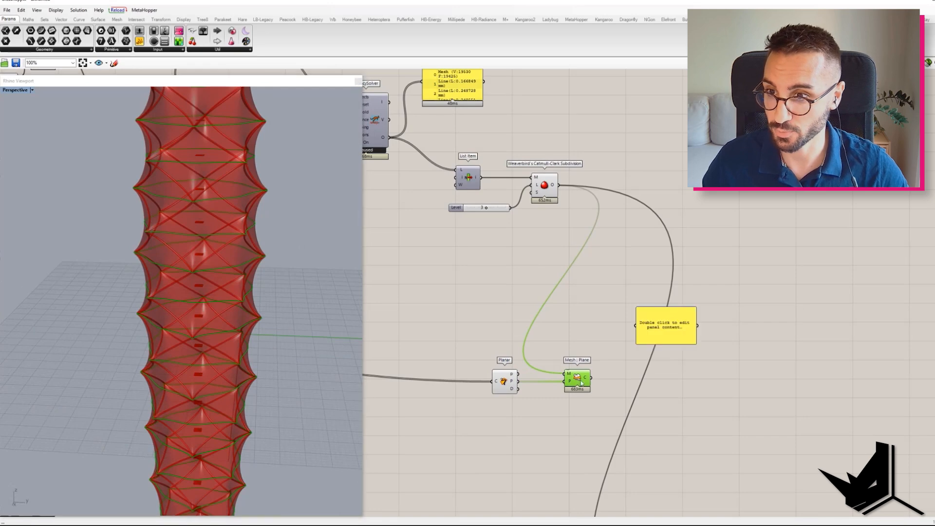
# - Connect the Mesh | Plane curves to the panel and enlarge it to examine the data tree branches
pyautogui.moveTo(591, 377); pyautogui.dragTo(637, 326)
pyautogui.moveTo(683, 346); pyautogui.dragTo(683, 516)
pyautogui.moveTo(683, 484); pyautogui.dragTo(773, 333)
# - Add a Prune Tree component and connect the Mesh | Plane section curves to it
pyautogui.doubleClick(666, 398)
pyautogui.write('PR')
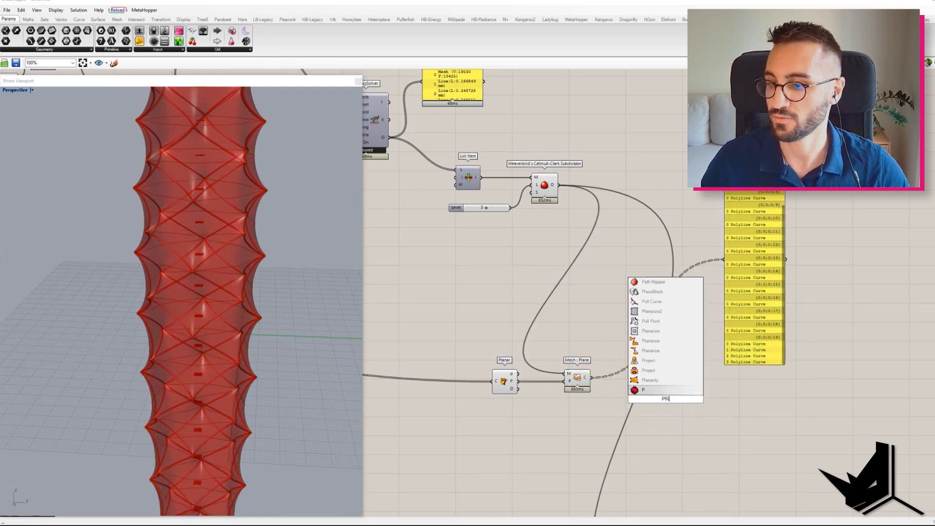
pyautogui.click(667, 391)
pyautogui.moveTo(591, 377); pyautogui.dragTo(653, 393)
pyautogui.moveTo(667, 401); pyautogui.dragTo(697, 385)
# - Create a panel containing 1 and connect it to both the minimum and maximum inputs of Prune Tree
pyautogui.doubleClick(677, 412)
pyautogui.write('//1')
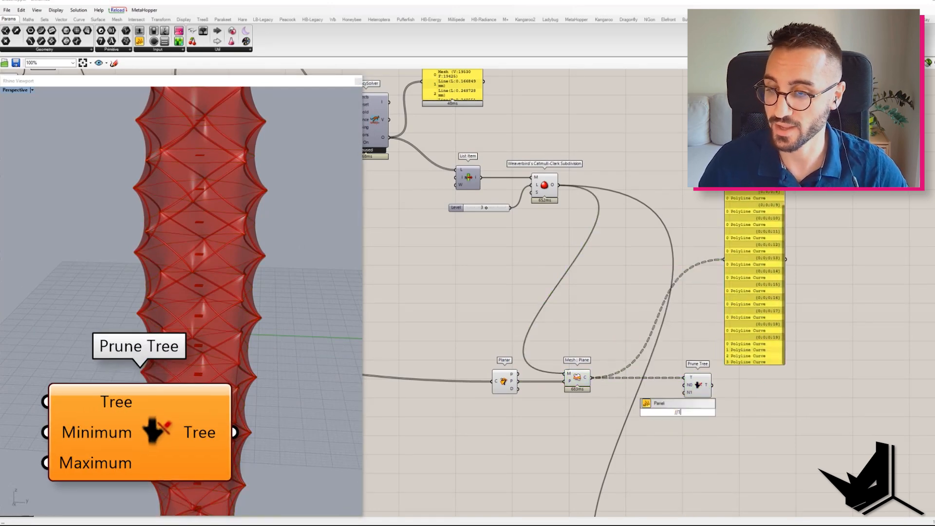
pyautogui.press('Return')
pyautogui.scroll(3, 683, 413)
pyautogui.moveTo(640, 386); pyautogui.dragTo(634, 429)
pyautogui.moveTo(654, 421); pyautogui.dragTo(631, 375)
pyautogui.scroll(-3, 631, 375)
# - Check the Prune Tree output in the large panel, and delete that panel
pyautogui.moveTo(687, 366); pyautogui.dragTo(699, 241)
pyautogui.moveTo(758, 250); pyautogui.dragTo(797, 289)
pyautogui.moveTo(818, 319); pyautogui.dragTo(784, 370)
pyautogui.press('Delete')
# - Add a Boundary Surfaces component and feed it with the pruned section curves
pyautogui.doubleClick(718, 379)
pyautogui.write('boundary')
pyautogui.click(720, 372)
pyautogui.moveTo(687, 366); pyautogui.dragTo(565, 389)
# - Hide the previews of the smoothed mesh and intermediate components, leaving the floor surfaces and pipes shown
pyautogui.scroll(-3, 729, 372)
pyautogui.hotkey('ctrl', 'q')
pyautogui.moveTo(246, 190); pyautogui.dragTo(297, 212, button='right')
pyautogui.scroll(5, 239, 238)
pyautogui.scroll(-5, 628, 300)
pyautogui.click(618, 283)
pyautogui.hotkey('ctrl', 'q')
pyautogui.scroll(3, 308, 305)
pyautogui.moveTo(307, 305); pyautogui.dragTo(205, 296, button='right')
pyautogui.scroll(6, 739, 369)
# - Add a Scale component and connect the boundary surfaces as its geometry
pyautogui.doubleClick(567, 241)
pyautogui.write('scale')
pyautogui.click(554, 233)
pyautogui.scroll(4, 554, 232)
pyautogui.moveTo(469, 206); pyautogui.dragTo(591, 220)
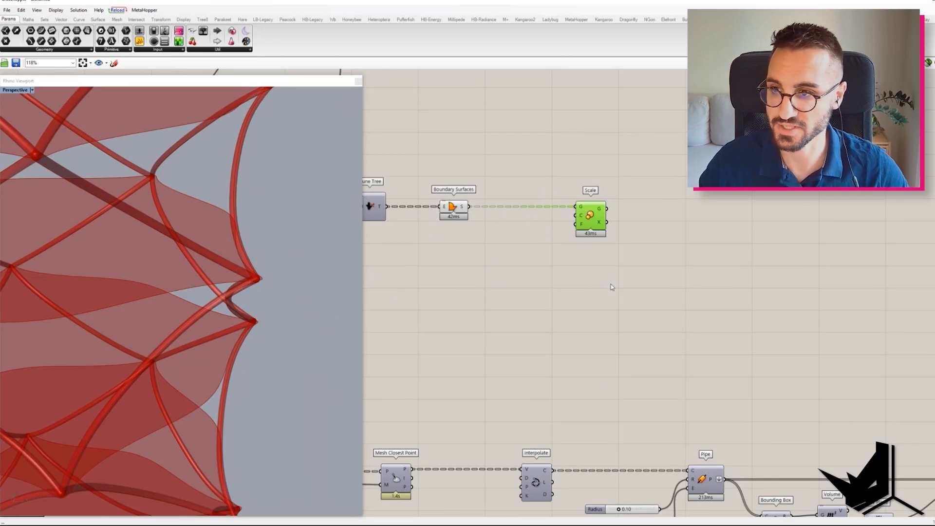
# - Add an Area component for the boundary surfaces and use its centroids as the centres of Scale
pyautogui.click(454, 211)
pyautogui.scroll(-2, 469, 244)
pyautogui.scroll(1, 494, 239)
pyautogui.doubleClick(494, 239)
pyautogui.write('is plana')
pyautogui.hotkey('ctrl', 'a')
pyautogui.write('area')
pyautogui.press('Return')
pyautogui.moveTo(465, 210); pyautogui.dragTo(555, 217)
pyautogui.click(567, 218)
# - Set the Scale factor with a 0.98 slider and hide the Boundary Surfaces and Area previews
pyautogui.doubleClick(489, 287)
pyautogui.write('0.')
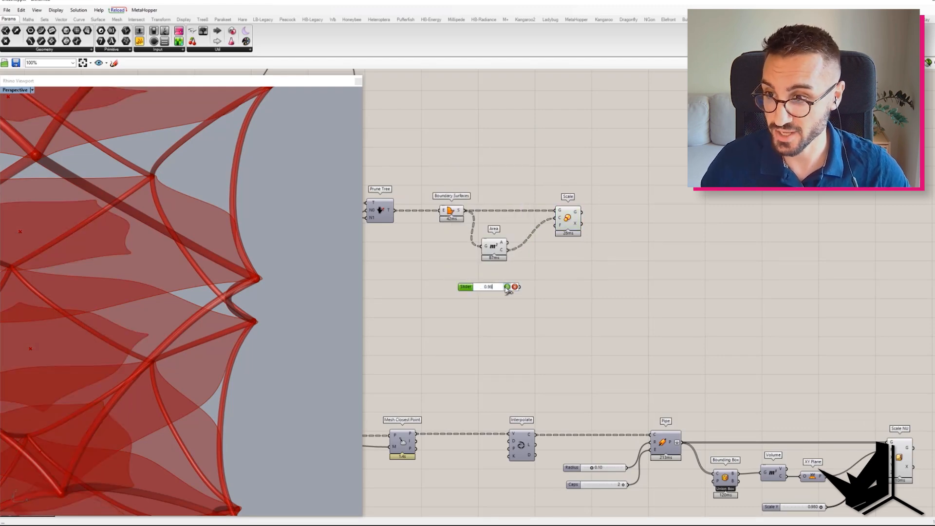
pyautogui.moveTo(494, 291); pyautogui.dragTo(484, 279)
pyautogui.moveTo(518, 200); pyautogui.dragTo(448, 251)
pyautogui.hotkey('ctrl', 'q')
pyautogui.scroll(6, 284, 244)
pyautogui.scroll(-10, 202, 284)
pyautogui.scroll(-4, 202, 286)
# - Add an Extrude component for the scaled floor surfaces and give it a Unit Z direction
pyautogui.doubleClick(693, 225)
pyautogui.write('ext')
pyautogui.click(684, 193)
pyautogui.moveTo(582, 212); pyautogui.dragTo(717, 216)
pyautogui.doubleClick(678, 239)
pyautogui.write('z')
pyautogui.click(660, 220)
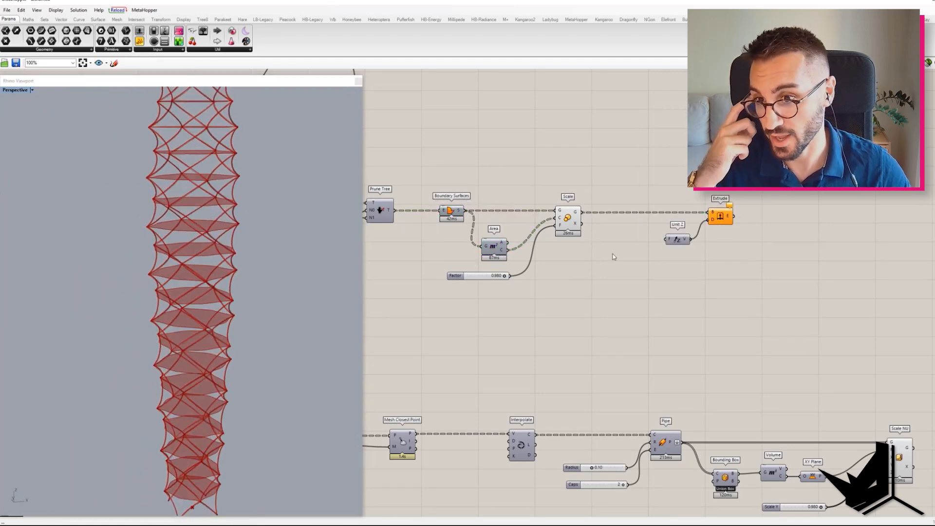
pyautogui.scroll(12, 219, 205)
pyautogui.moveTo(253, 194); pyautogui.dragTo(302, 204, button='right')
pyautogui.scroll(-2, 398, 244)
# - Disconnect the scaled surfaces from Extrude and shift the components from Prune Tree onward to make room
pyautogui.moveTo(398, 243); pyautogui.dragTo(540, 257, button='right')
pyautogui.keyDown('ctrl'); pyautogui.moveTo(765, 239); pyautogui.dragTo(673, 239); pyautogui.keyUp('ctrl')
pyautogui.moveTo(827, 311); pyautogui.dragTo(489, 214)
pyautogui.moveTo(527, 237); pyautogui.dragTo(680, 238)
# - Add a Simplify Curve component between Mesh | Plane and Prune Tree
pyautogui.doubleClick(550, 210)
pyautogui.write('simp')
pyautogui.click(542, 200)
# - Add a Control Points component for the Mesh | Plane curves and examine how dense their points are
pyautogui.doubleClick(501, 287)
pyautogui.write('control')
pyautogui.click(501, 277)
pyautogui.moveTo(448, 233); pyautogui.dragTo(494, 286)
pyautogui.moveTo(502, 286); pyautogui.dragTo(510, 287)
pyautogui.moveTo(234, 270); pyautogui.dragTo(161, 262, button='right')
pyautogui.scroll(3, 548, 191)
pyautogui.scroll(-3, 528, 222)
# - Feed the Mesh | Plane curves into Simplify Curve and set its tolerance to 1.00 with a number slider
pyautogui.moveTo(440, 247); pyautogui.dragTo(536, 210)
pyautogui.scroll(3, 528, 229)
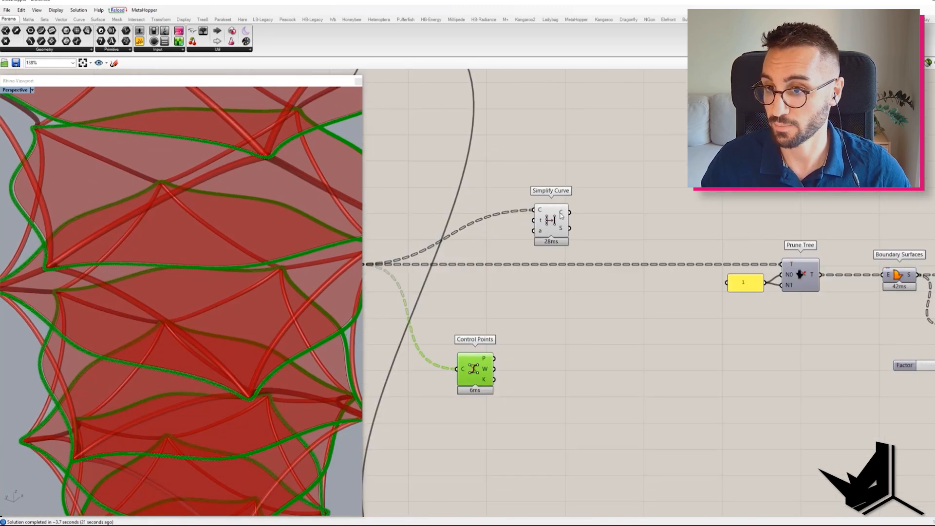
pyautogui.doubleClick(496, 239)
pyautogui.write('0<')
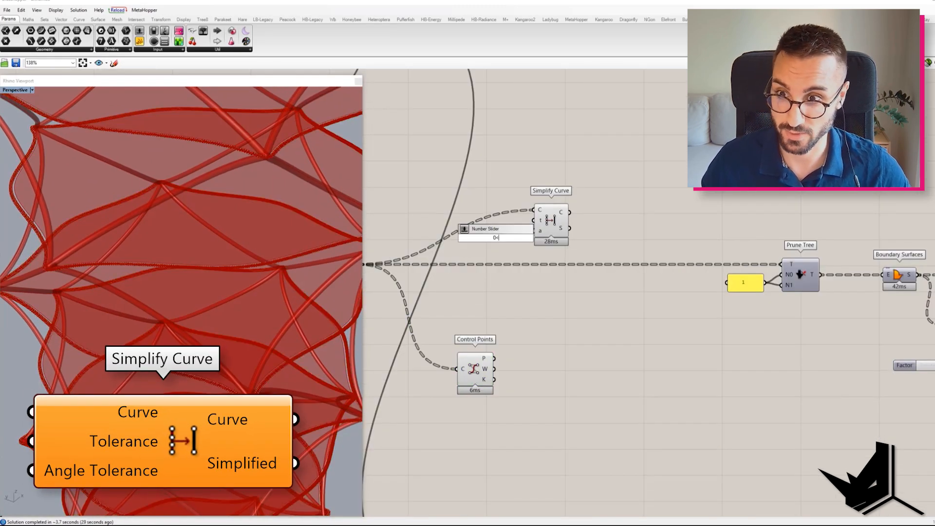
pyautogui.write('4.00')
pyautogui.press('Return')
pyautogui.moveTo(481, 236); pyautogui.dragTo(425, 221)
pyautogui.moveTo(510, 220); pyautogui.dragTo(460, 369)
# - Examine the control points of the simplified curves, and delete the Control Points component
pyautogui.click(551, 222)
pyautogui.click(474, 374)
pyautogui.moveTo(273, 280); pyautogui.dragTo(210, 275, button='right')
pyautogui.doubleClick(618, 278)
pyautogui.click(562, 217)
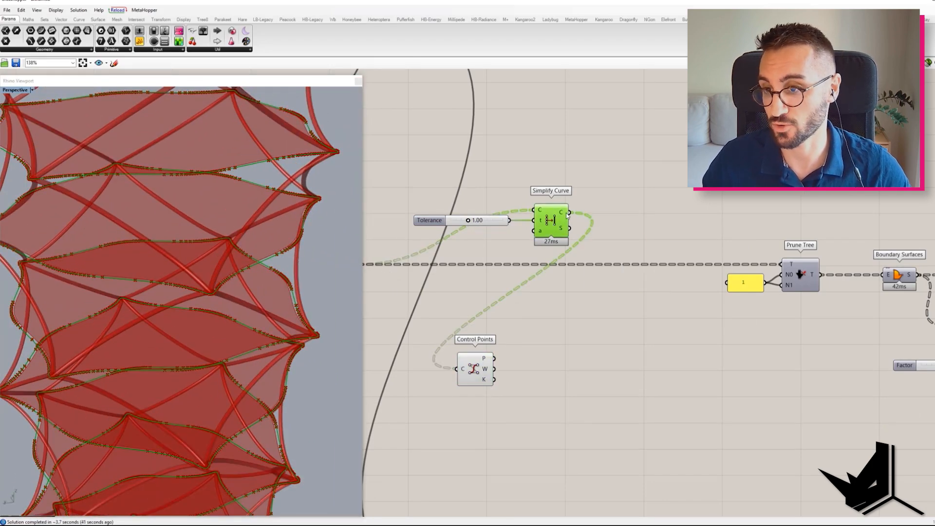
pyautogui.click(475, 368)
pyautogui.press('Delete')
# - Route the simplified curves into Prune Tree and turn off the Simplify Curve preview
pyautogui.scroll(-5, 568, 324)
pyautogui.moveTo(706, 355); pyautogui.dragTo(518, 355, button='right')
pyautogui.moveTo(580, 287); pyautogui.dragTo(497, 234)
pyautogui.rightClick(497, 212)
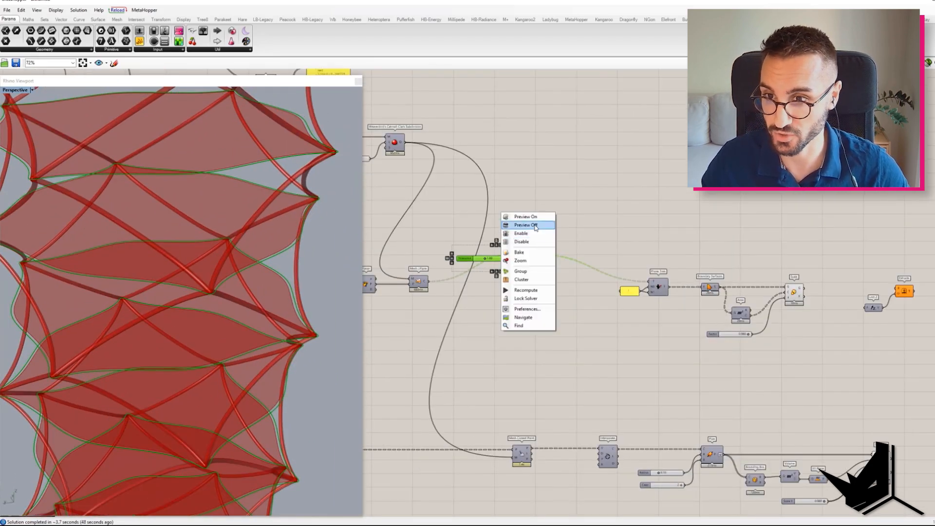
pyautogui.click(535, 227)
# - Reconnect the scaled surfaces to Extrude and add a 0.15 slider for the Unit Z factor
pyautogui.scroll(4, 460, 254)
pyautogui.doubleClick(470, 319)
pyautogui.write('0<1.00')
pyautogui.press('Return')
pyautogui.doubleClick(469, 319)
pyautogui.write('0.15')
pyautogui.press('Return')
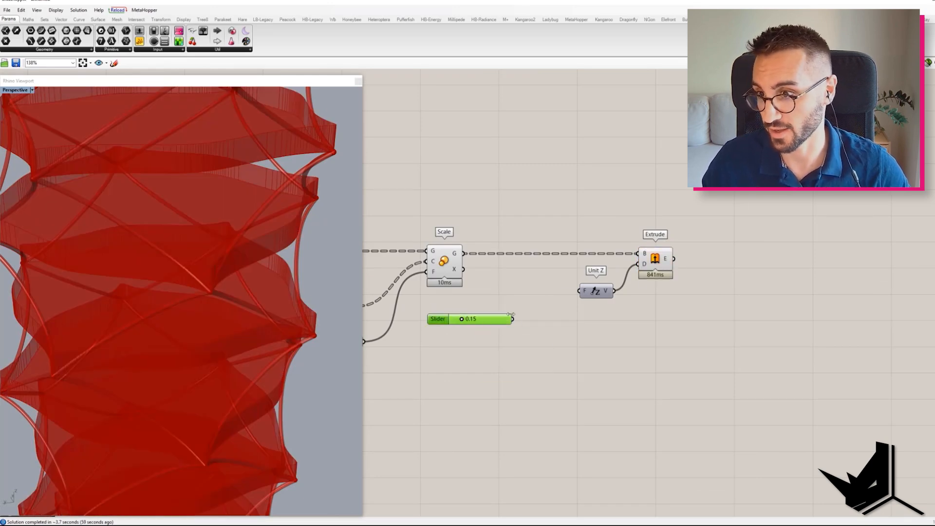
pyautogui.moveTo(439, 319); pyautogui.dragTo(462, 266)
# - Turn off the previews of the Scale and neighbouring floor components, leaving the extruded slabs shown
pyautogui.scroll(-6, 504, 296)
pyautogui.rightClick(452, 245)
pyautogui.click(489, 259)
pyautogui.moveTo(234, 265); pyautogui.dragTo(229, 293, button='right')
pyautogui.moveTo(375, 231); pyautogui.dragTo(705, 221, button='right')
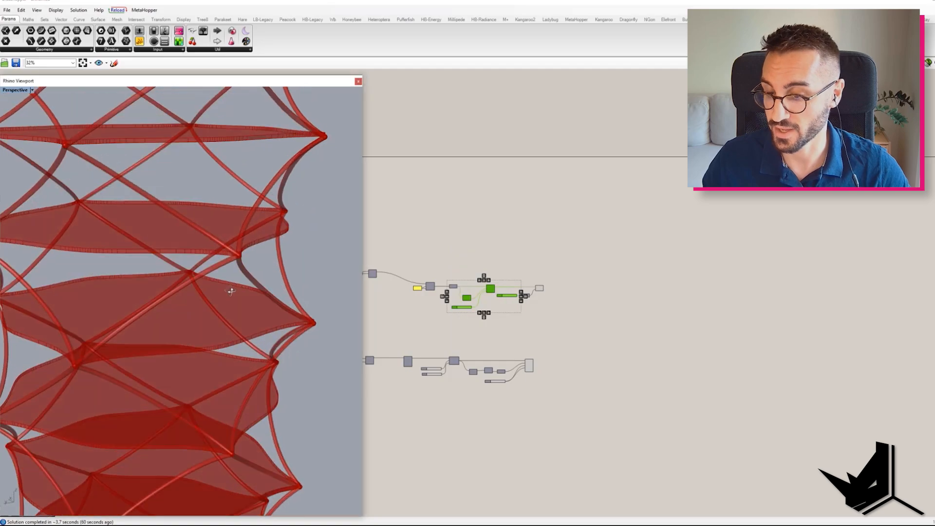
pyautogui.scroll(3, 678, 238)
# - Turn the Catmull-Clark mesh preview back on and inspect the tower with its floor slabs and pipes
pyautogui.click(615, 187)
pyautogui.hotkey('ctrl', 'q')
pyautogui.click(647, 260)
pyautogui.scroll(-10, 206, 318)
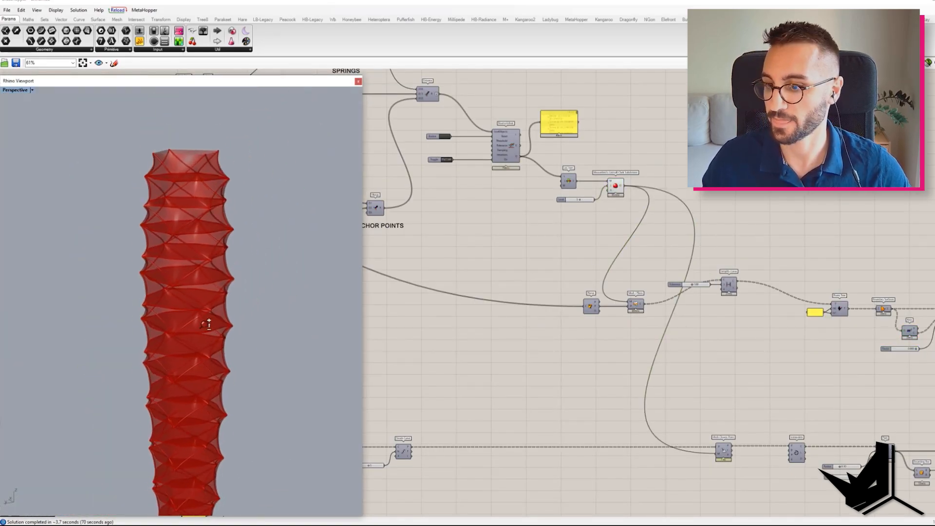
pyautogui.moveTo(216, 320); pyautogui.dragTo(261, 319, button='right')
pyautogui.scroll(12, 233, 319)
pyautogui.scroll(-6, 218, 300)
pyautogui.scroll(-3, 261, 319)
pyautogui.keyDown('shift'); pyautogui.moveTo(219, 234); pyautogui.dragTo(186, 368, button='right'); pyautogui.keyUp('shift')
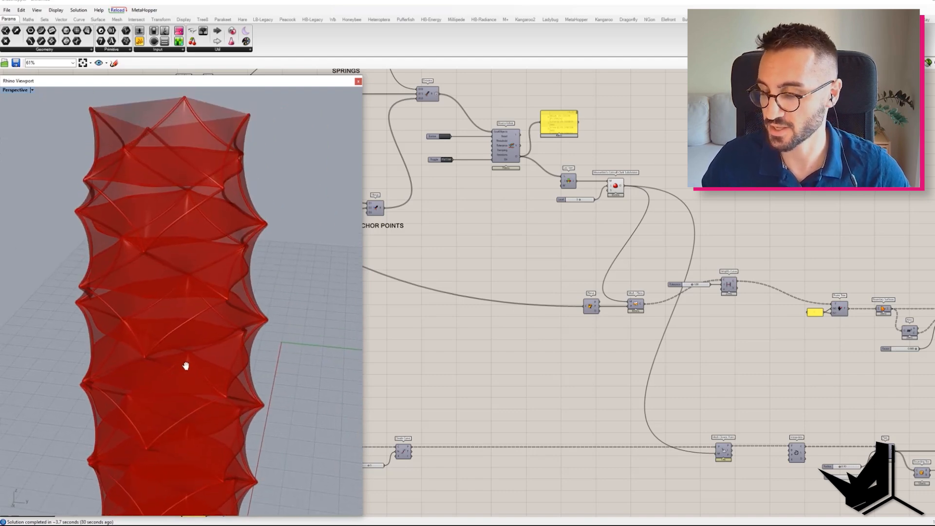
# - Hide the tower's preview in the viewport and return to the spring length settings
pyautogui.click(536, 186)
pyautogui.middleClick(592, 165)
pyautogui.moveTo(585, 244); pyautogui.dragTo(749, 271, button='right')
pyautogui.click(608, 195)
pyautogui.scroll(3, 445, 154)
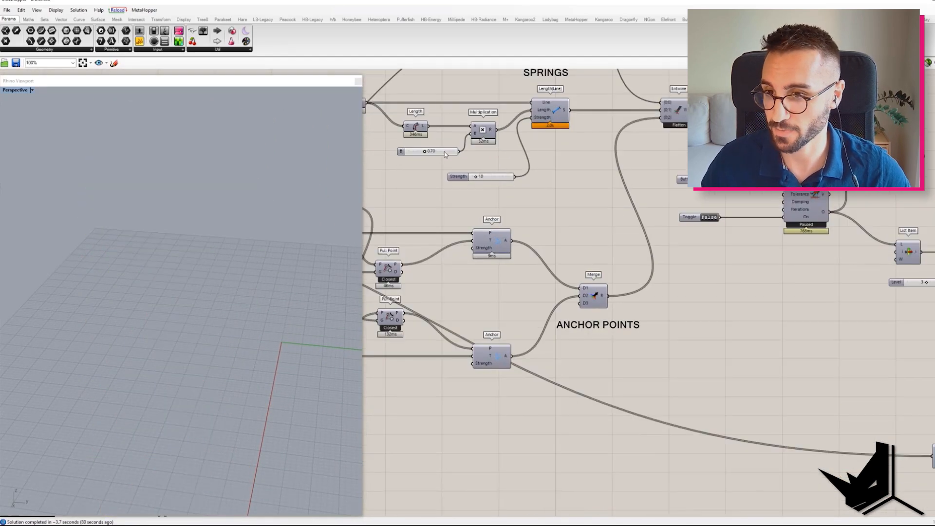